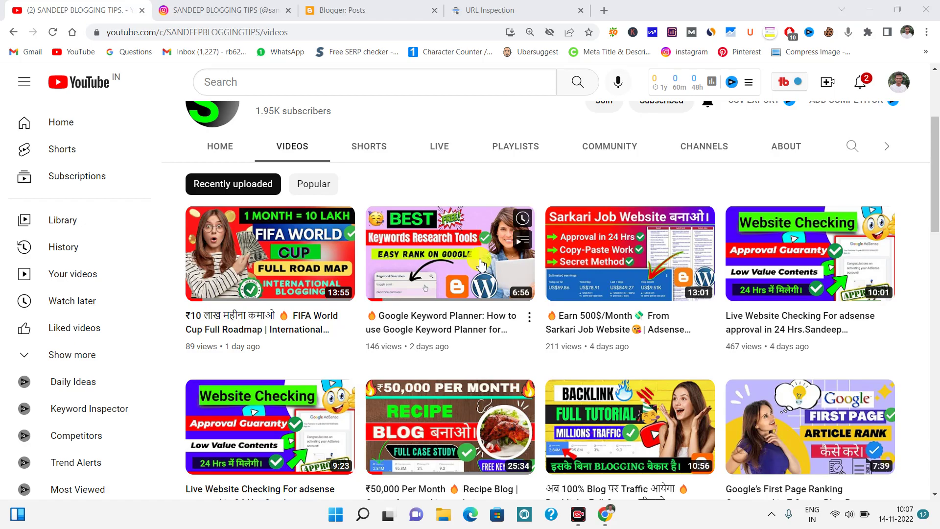
{"action": "scroll", "coordinate": [477, 259], "scroll_direction": "up", "scroll_amount": 3}
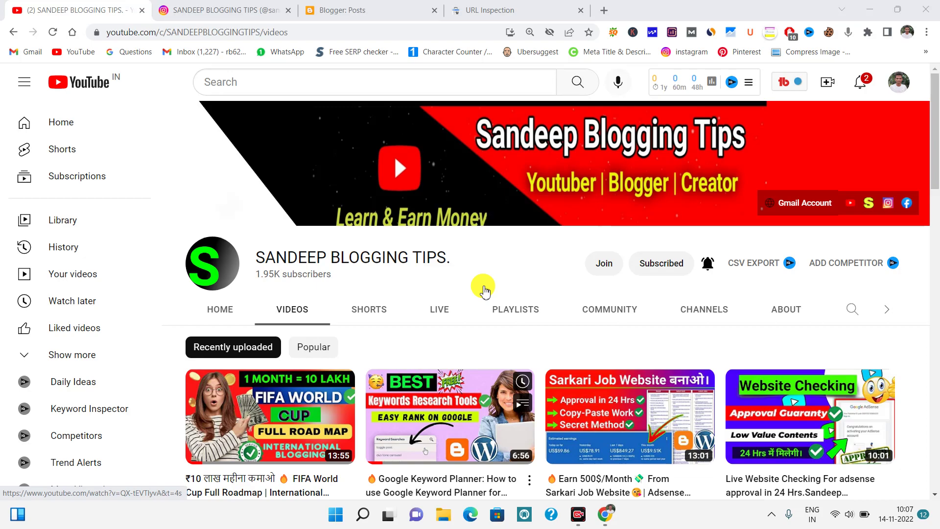
{"action": "scroll", "coordinate": [484, 291], "scroll_direction": "down", "scroll_amount": 5}
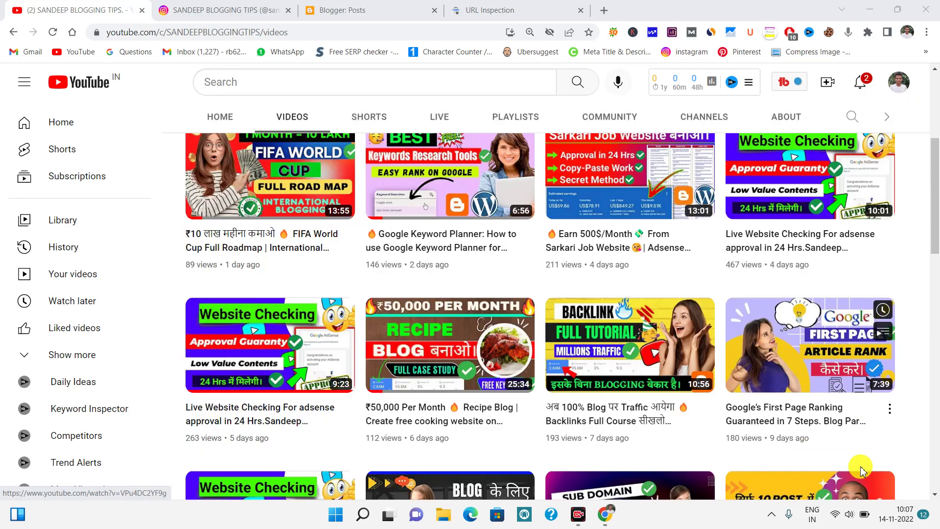
{"action": "scroll", "coordinate": [563, 413], "scroll_direction": "down", "scroll_amount": 3}
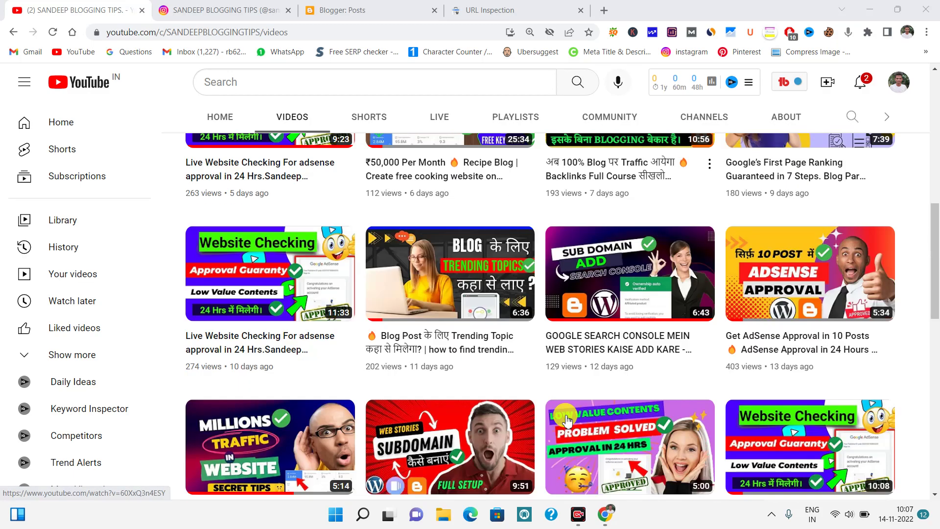
{"action": "scroll", "coordinate": [540, 343], "scroll_direction": "up", "scroll_amount": 9}
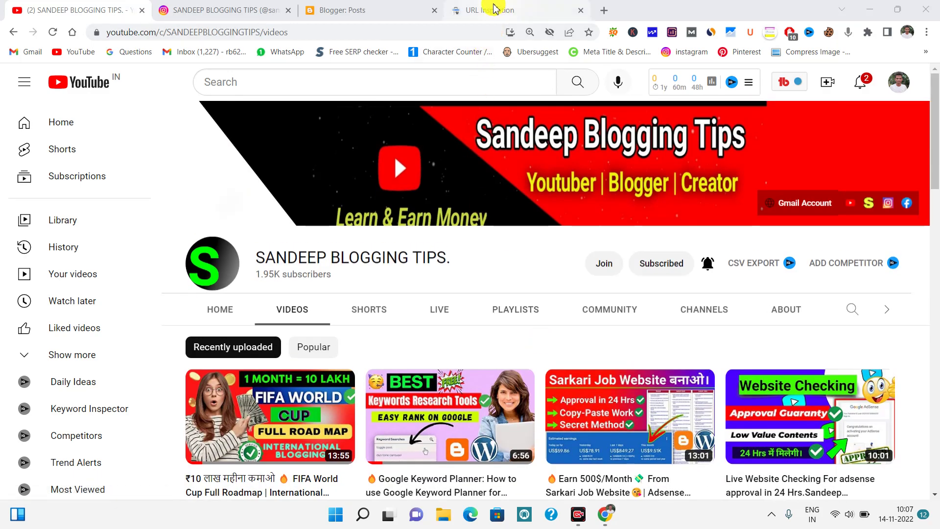
- Switch to the Blogger posts list and copy the link address of the published Pocket FM audiobooks post
{"action": "left_click", "coordinate": [367, 7]}
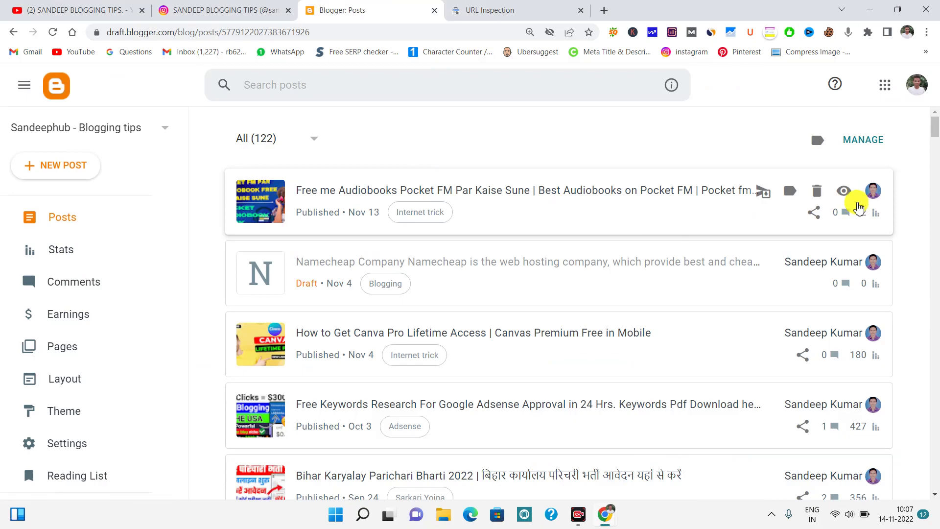
{"action": "right_click", "coordinate": [840, 199]}
{"action": "left_click", "coordinate": [759, 268]}
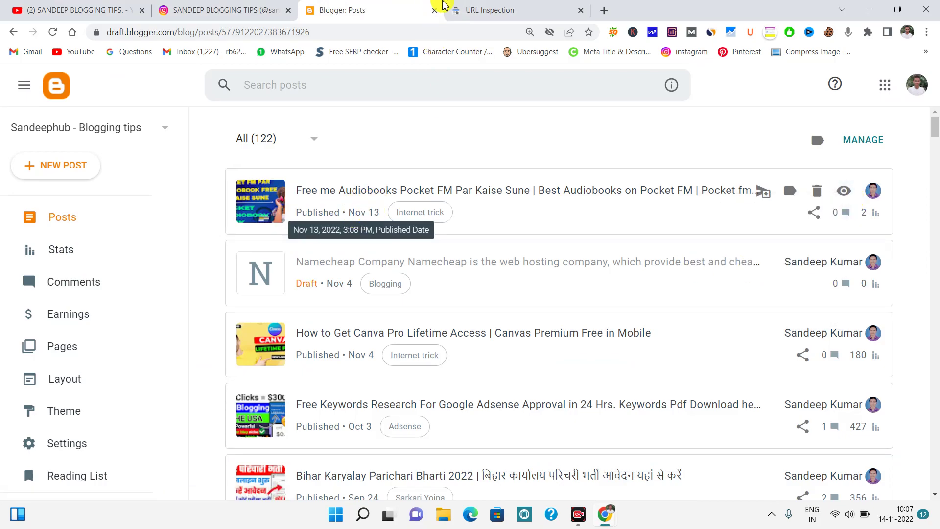
- Switch to Google Search Console and run a URL inspection on the copied post link for sandeephub.in
{"action": "left_click", "coordinate": [467, 9]}
{"action": "left_click", "coordinate": [299, 88]}
{"action": "right_click", "coordinate": [300, 90]}
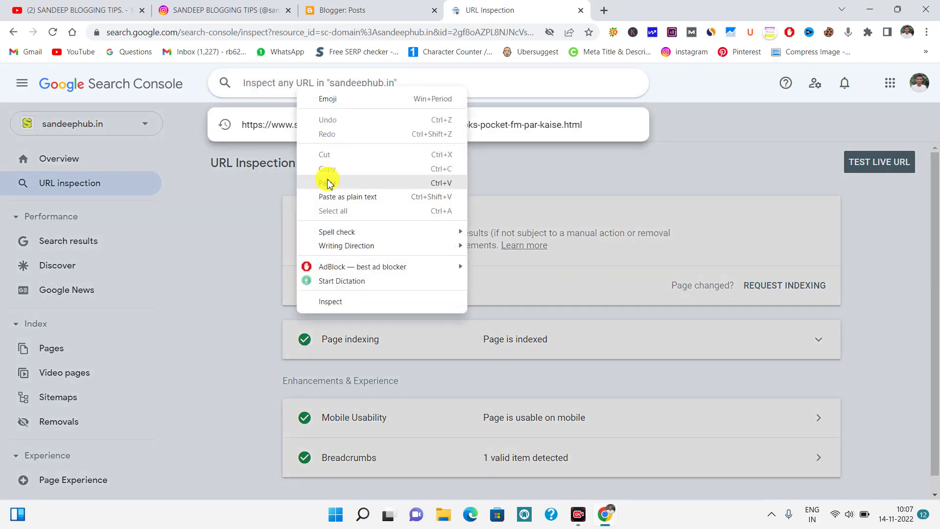
{"action": "left_click", "coordinate": [328, 182]}
{"action": "key", "text": "Return"}
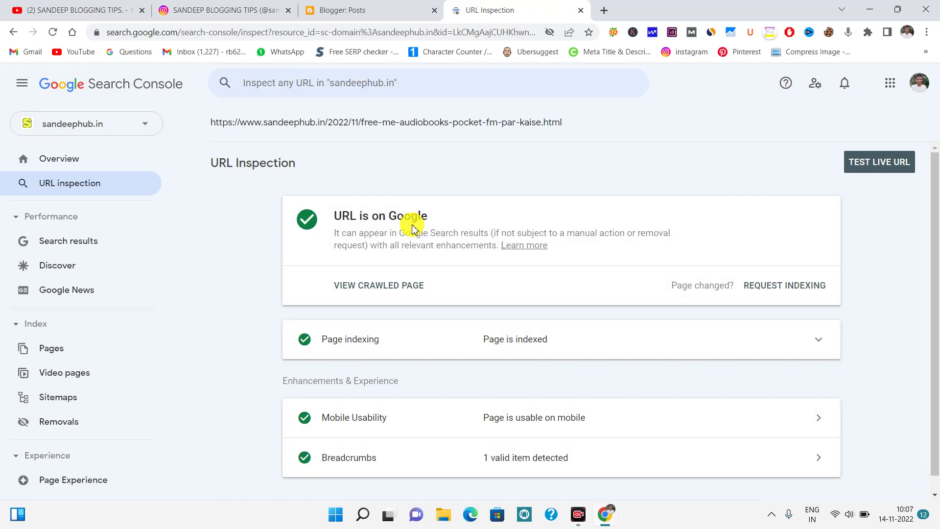
- Expand the Page indexing details of the inspected URL, check the last crawl date and time, and collapse them again
{"action": "scroll", "coordinate": [430, 294], "scroll_direction": "down", "scroll_amount": 1}
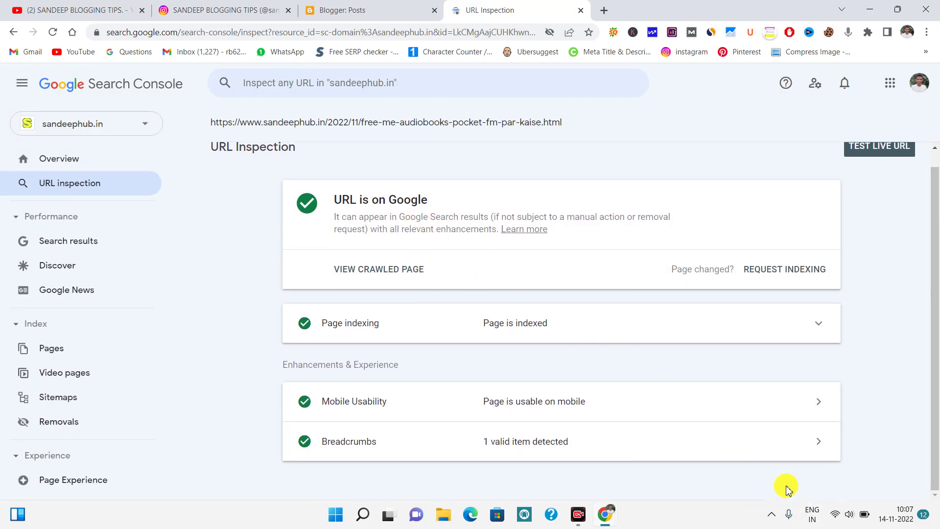
{"action": "left_click", "coordinate": [769, 338]}
{"action": "scroll", "coordinate": [640, 342], "scroll_direction": "down", "scroll_amount": 3}
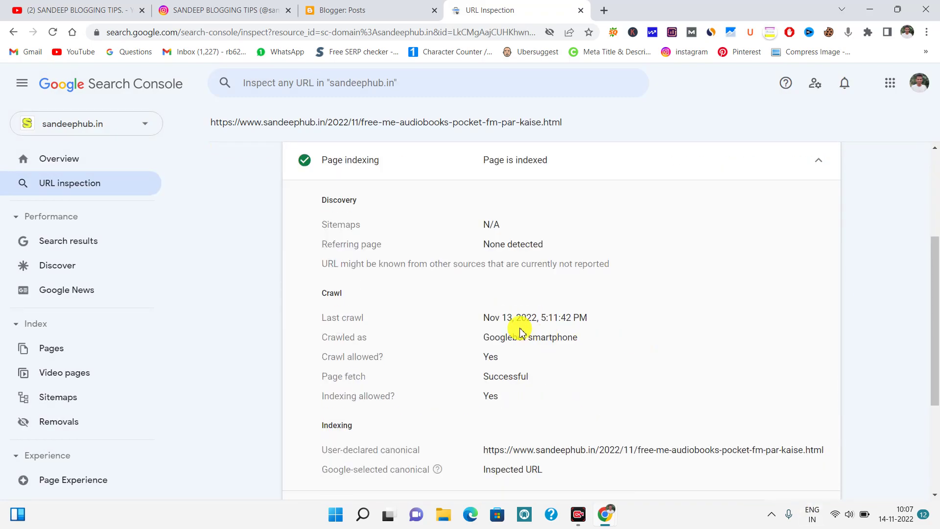
{"action": "left_click_drag", "start_coordinate": [484, 318], "coordinate": [558, 317]}
{"action": "left_click", "coordinate": [550, 317]}
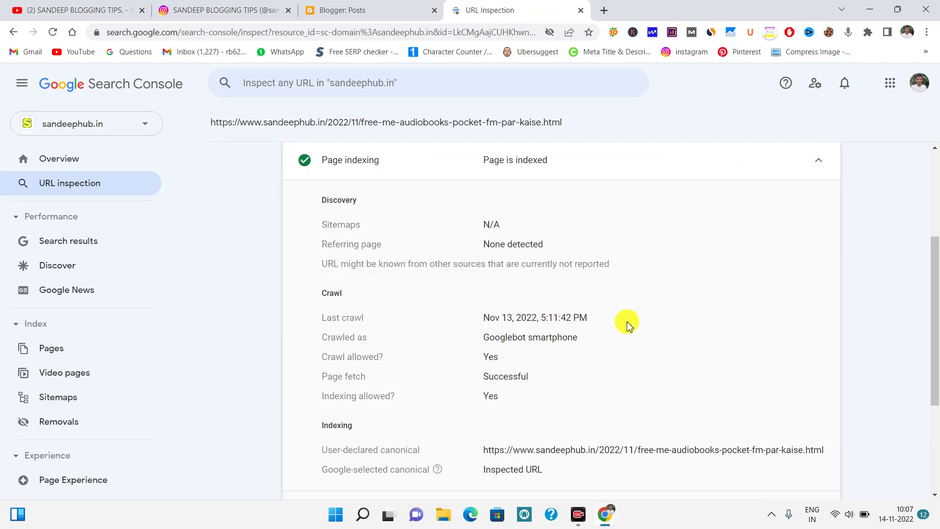
{"action": "scroll", "coordinate": [635, 325], "scroll_direction": "up", "scroll_amount": 3}
{"action": "left_click", "coordinate": [818, 323]}
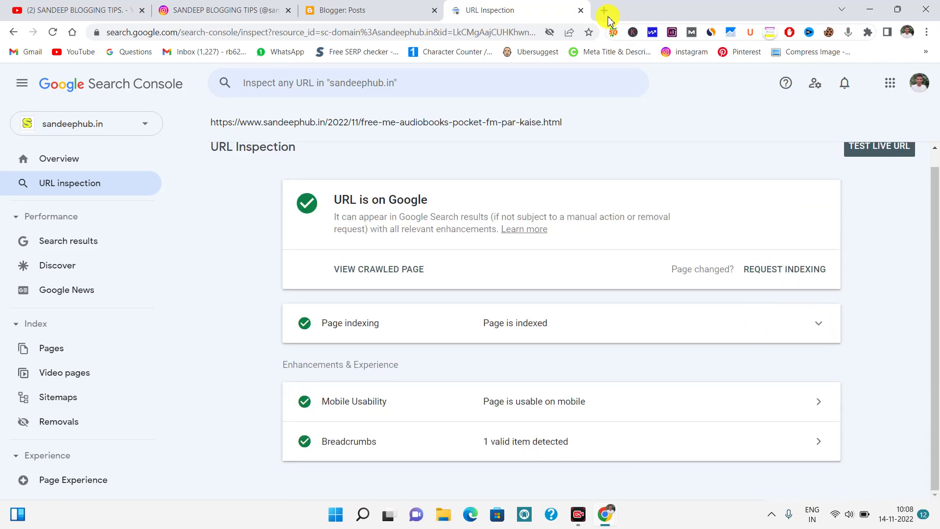
- Search Google for "google cloud console" in a new browser tab
{"action": "left_click", "coordinate": [605, 10]}
{"action": "left_click", "coordinate": [496, 4]}
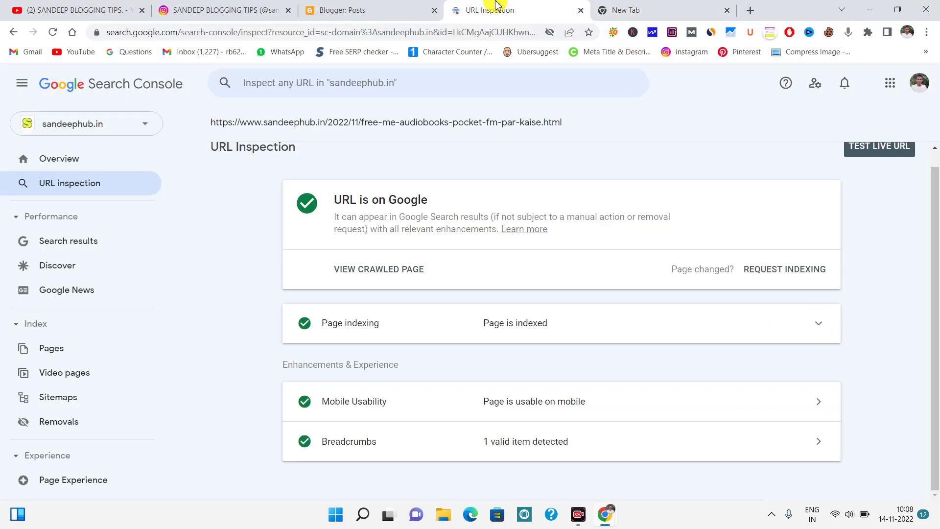
{"action": "left_click", "coordinate": [619, 8]}
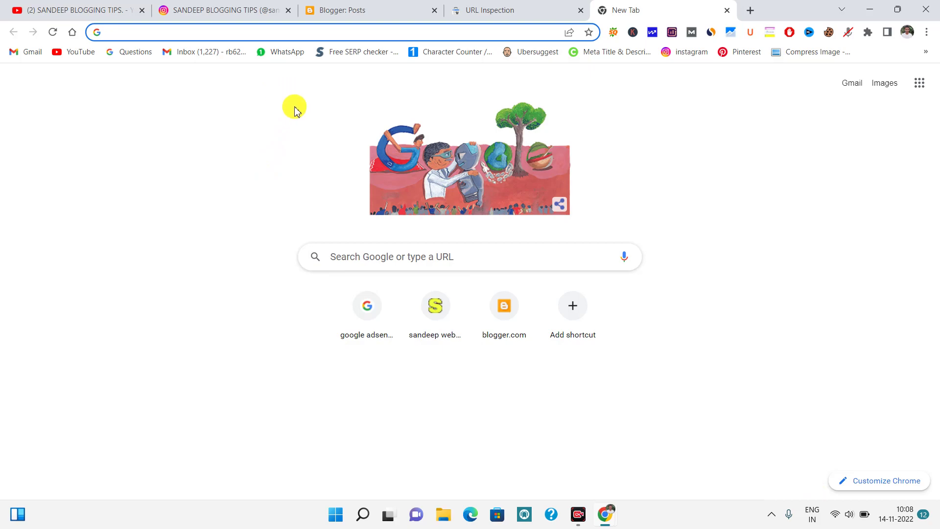
{"action": "type", "text": "googl"}
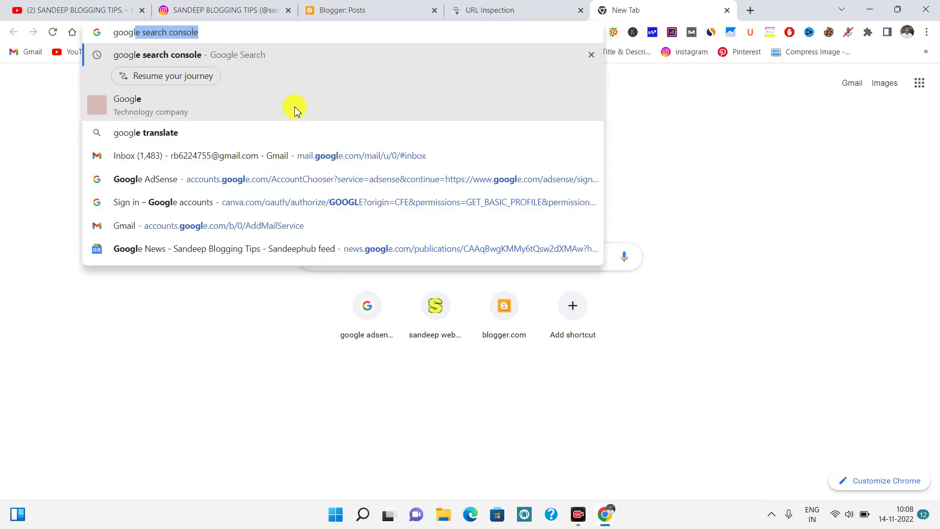
{"action": "type", "text": "e clou"}
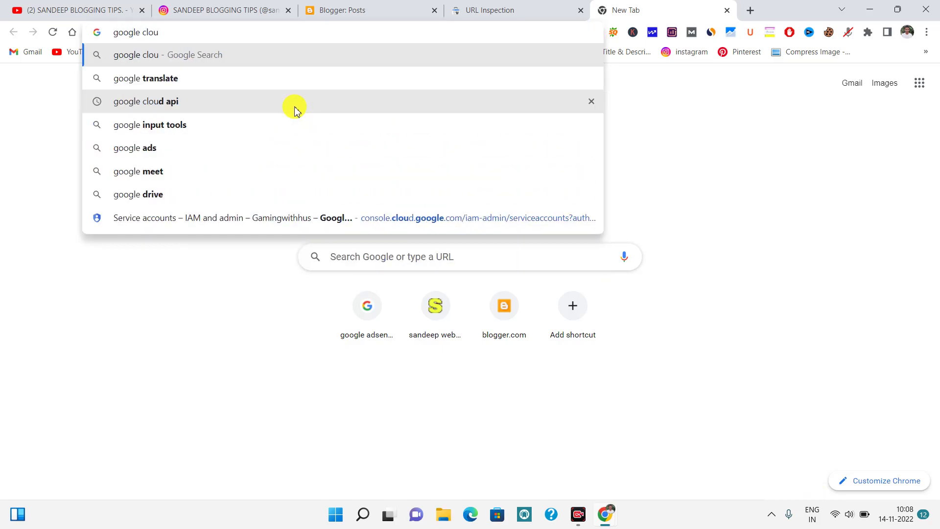
{"action": "type", "text": "d"}
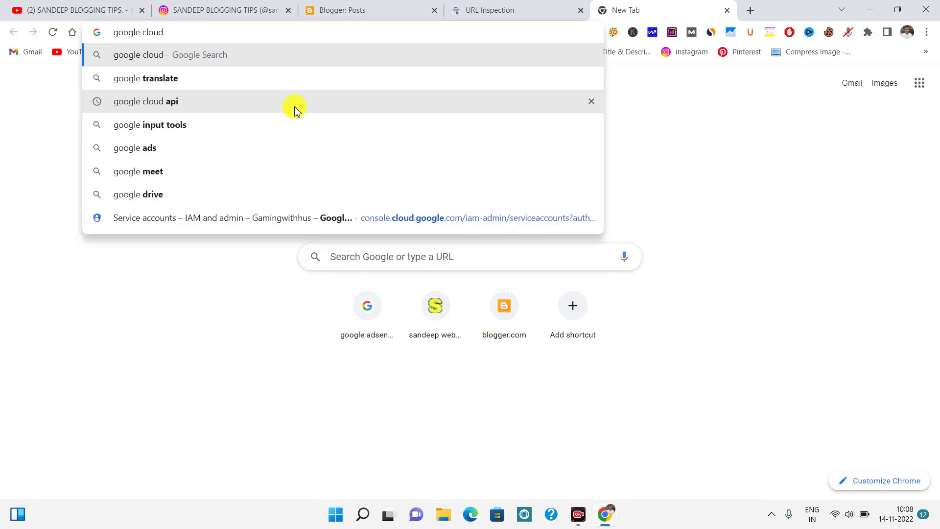
{"action": "type", "text": " api"}
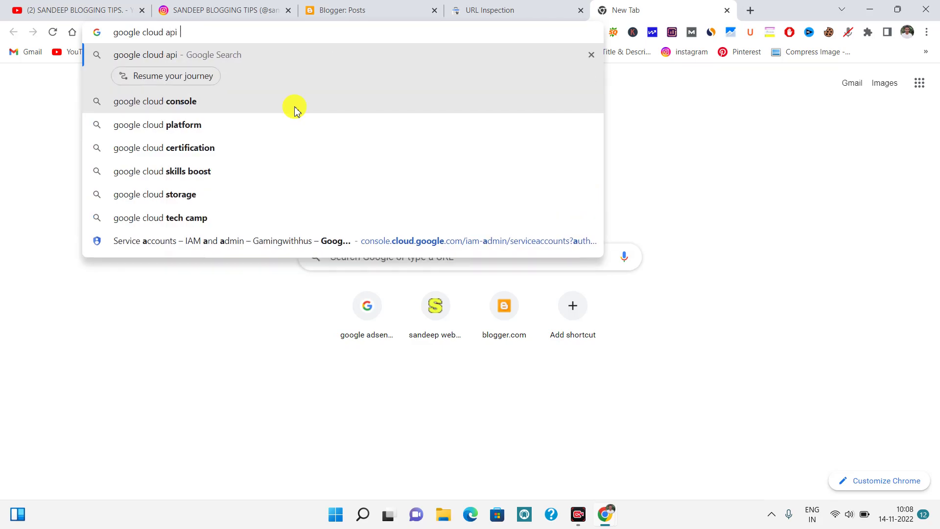
{"action": "left_click", "coordinate": [295, 111]}
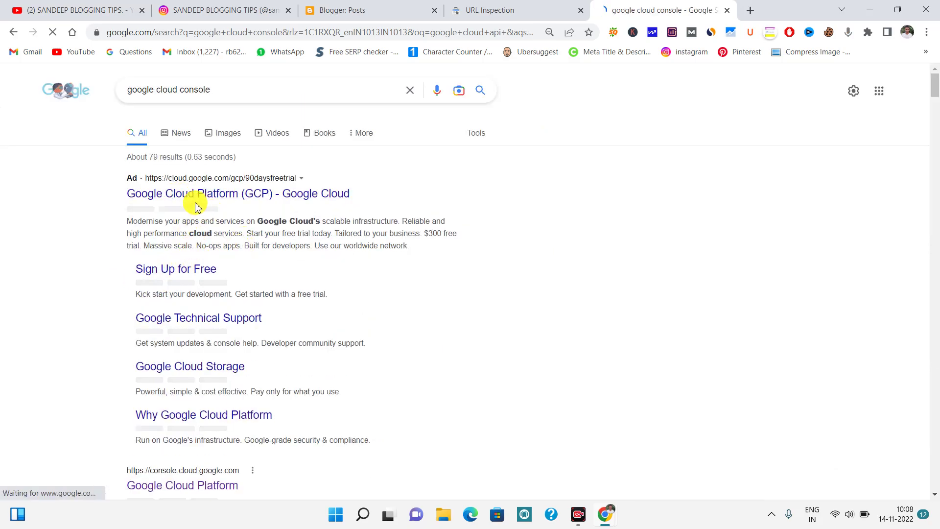
- Open the console.cloud.google.com result in a separate browser tab and switch to it
{"action": "scroll", "coordinate": [235, 215], "scroll_direction": "down", "scroll_amount": 3}
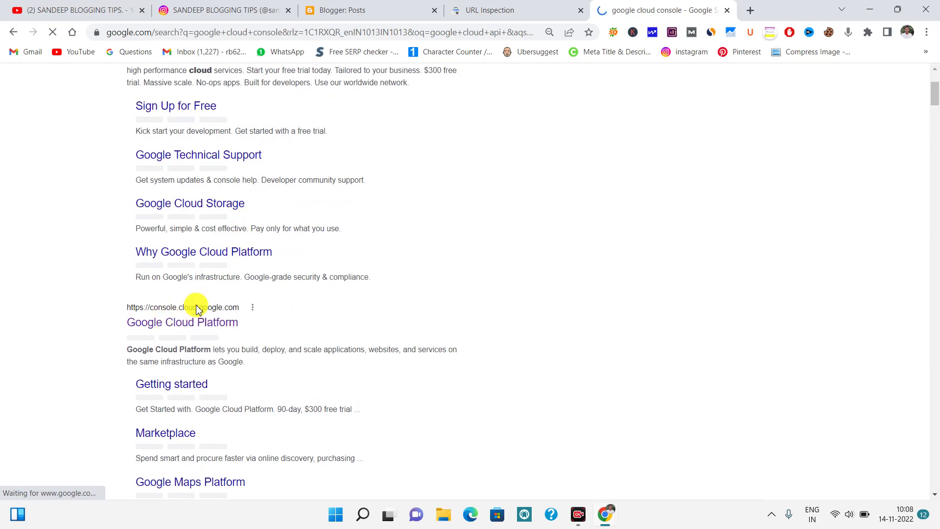
{"action": "right_click", "coordinate": [195, 323]}
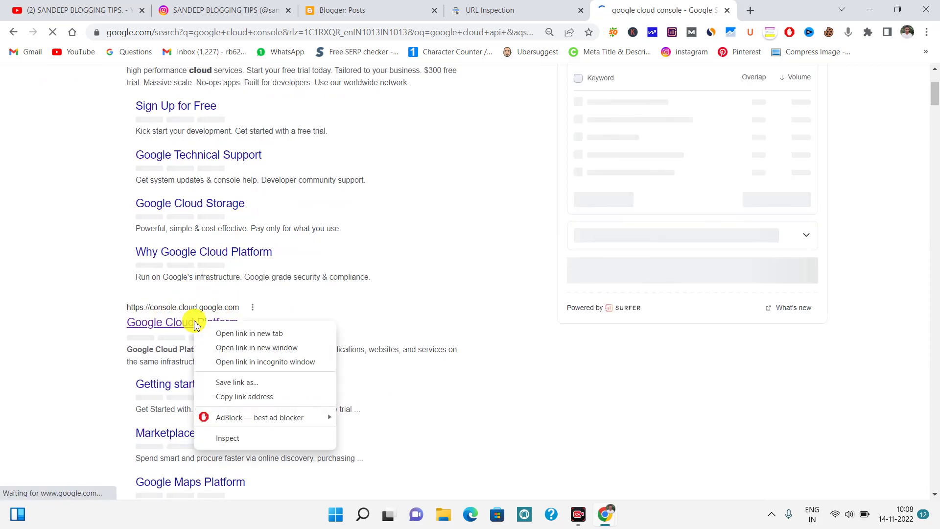
{"action": "left_click", "coordinate": [213, 332]}
{"action": "left_click", "coordinate": [655, 7]}
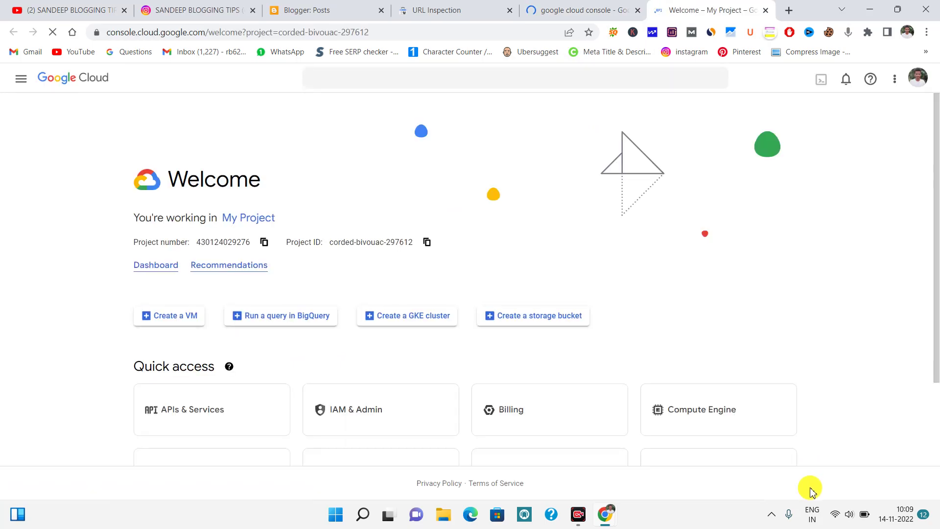
{"action": "scroll", "coordinate": [199, 373], "scroll_direction": "down", "scroll_amount": 2}
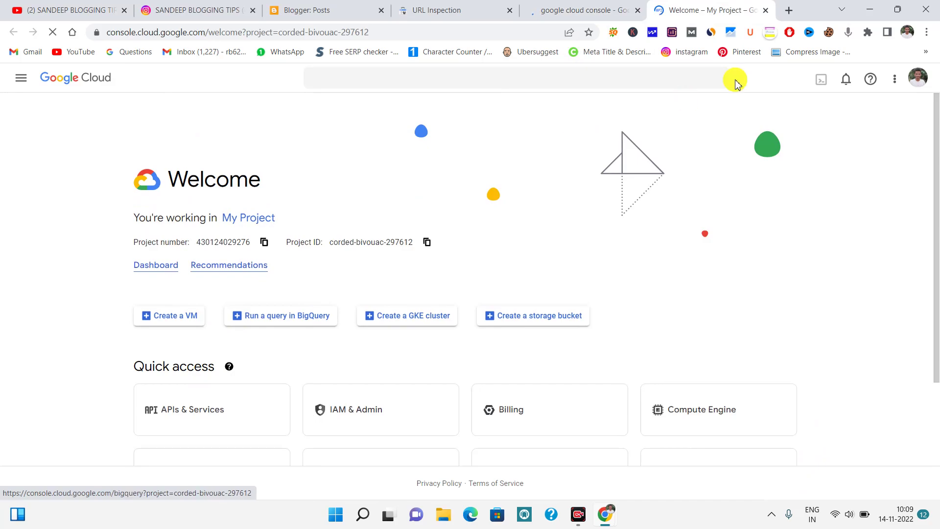
{"action": "left_click", "coordinate": [319, 7]}
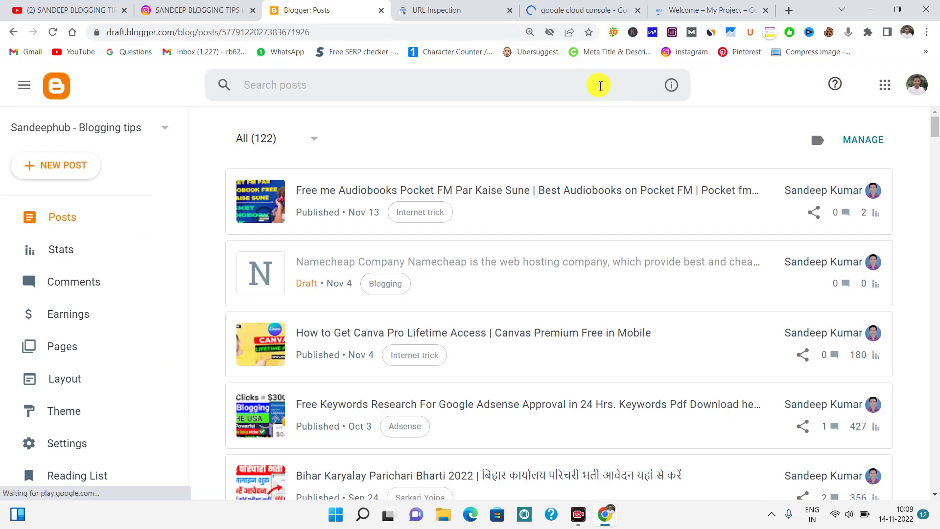
{"action": "left_click", "coordinate": [431, 10]}
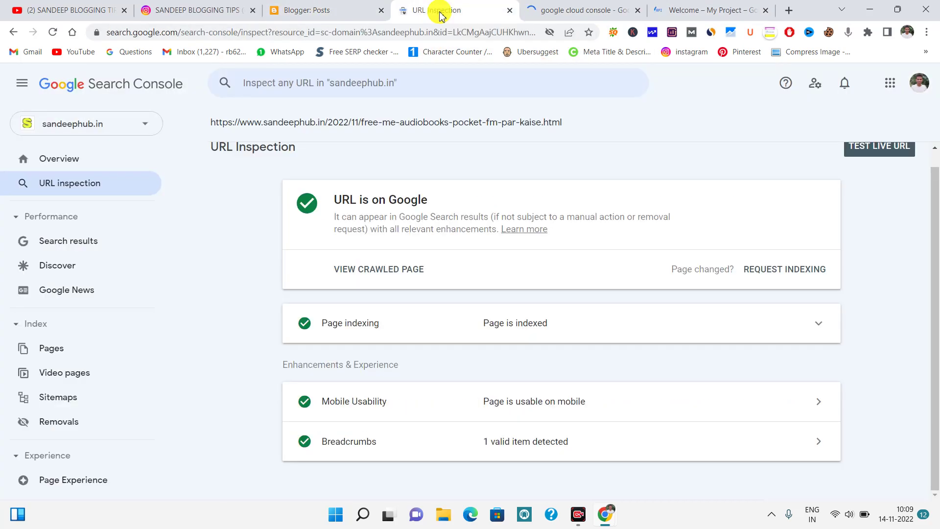
{"action": "left_click", "coordinate": [361, 9]}
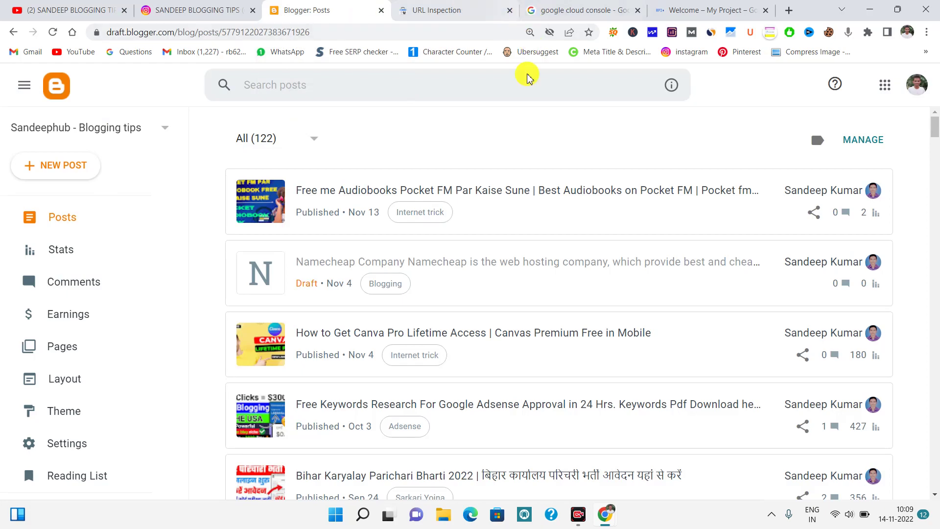
{"action": "left_click", "coordinate": [675, 8]}
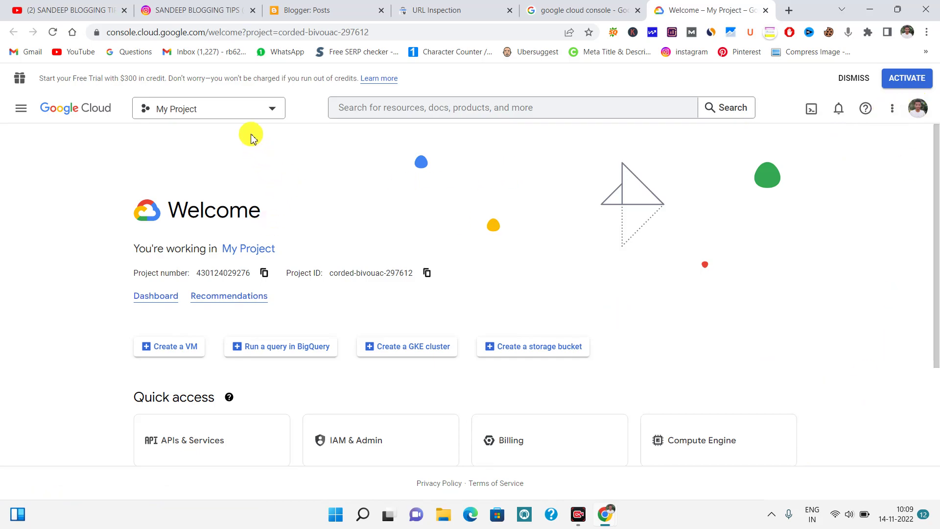
{"action": "scroll", "coordinate": [450, 370], "scroll_direction": "down", "scroll_amount": 3}
{"action": "scroll", "coordinate": [450, 363], "scroll_direction": "up", "scroll_amount": 3}
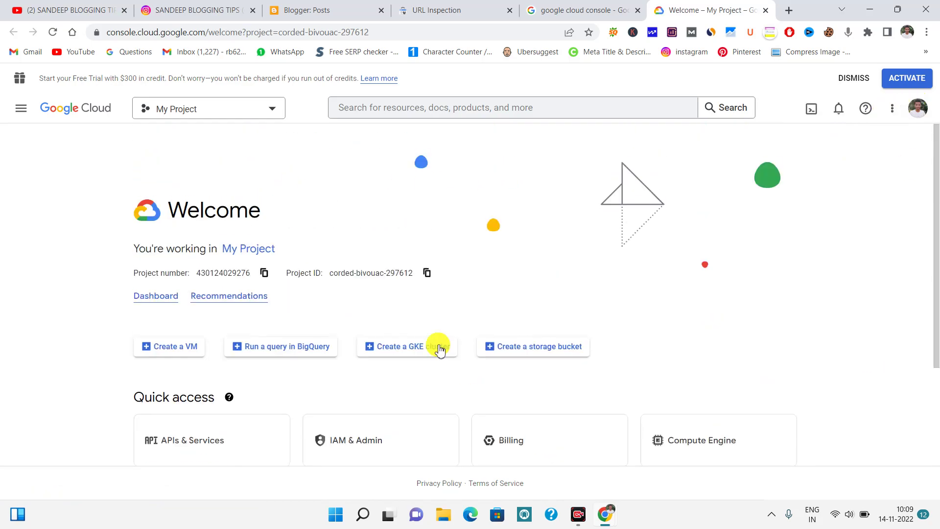
{"action": "scroll", "coordinate": [692, 294], "scroll_direction": "down", "scroll_amount": 2}
{"action": "scroll", "coordinate": [686, 310], "scroll_direction": "up", "scroll_amount": 2}
- Create a new Google Cloud project named "Sandeep Blogging tips Api" and make it the active project
{"action": "left_click", "coordinate": [205, 115]}
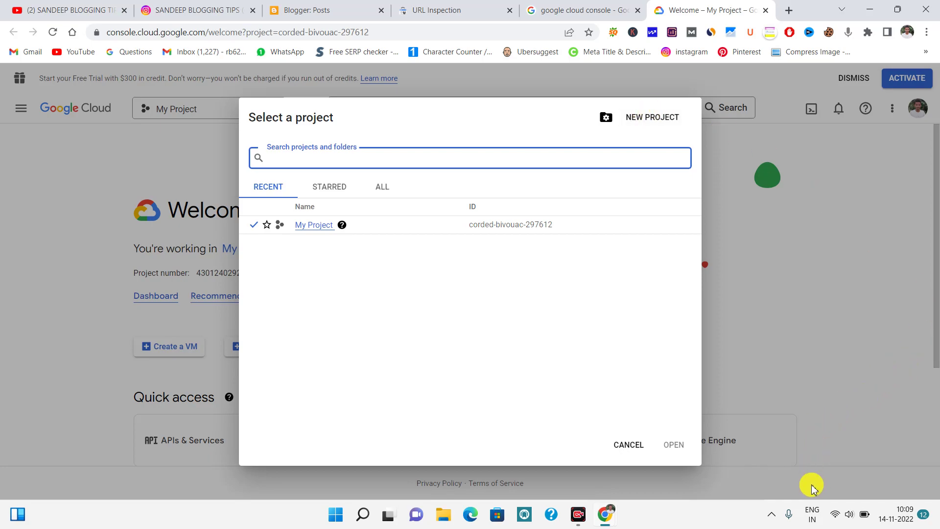
{"action": "left_click", "coordinate": [644, 118]}
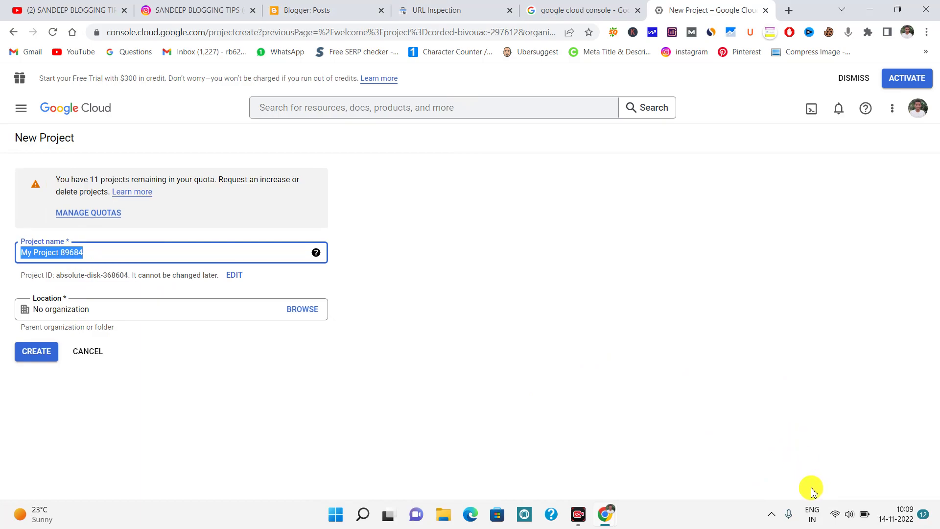
{"action": "type", "text": "Sandeep Blogging tips Api"}
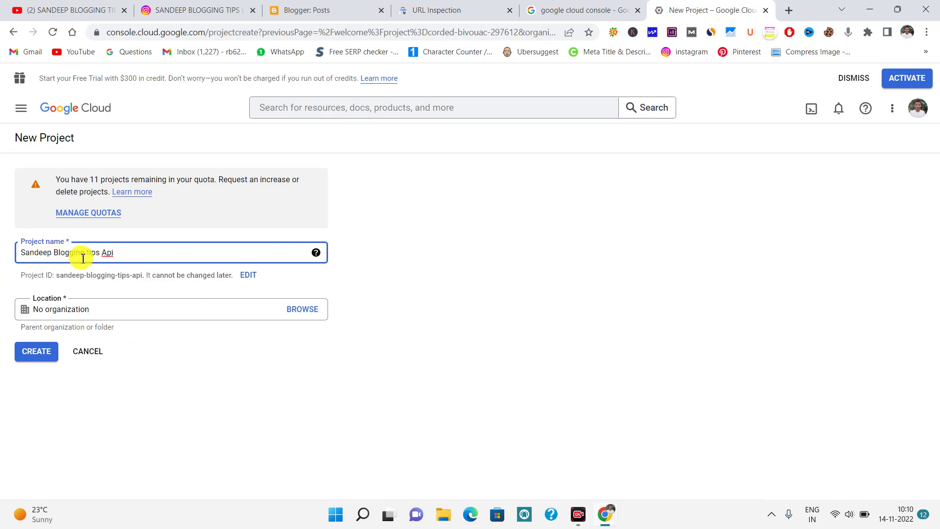
{"action": "left_click", "coordinate": [43, 360]}
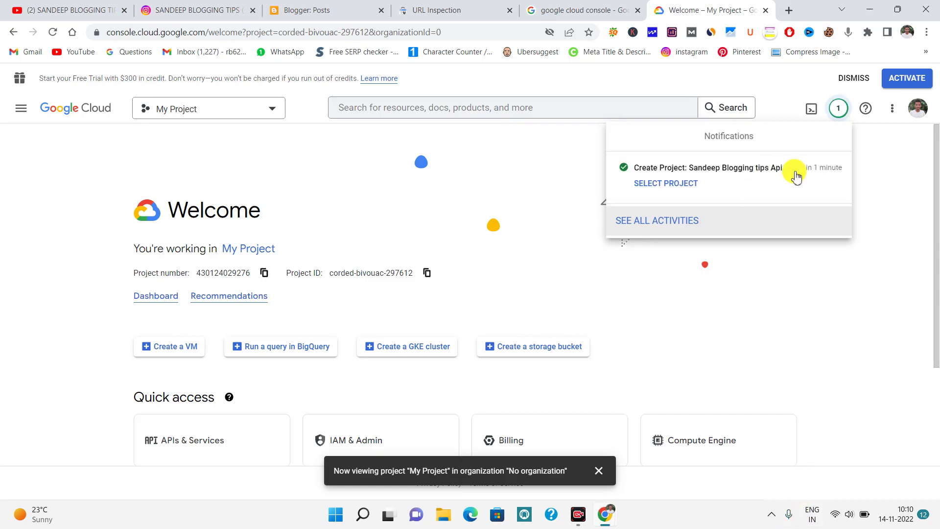
{"action": "left_click", "coordinate": [667, 185]}
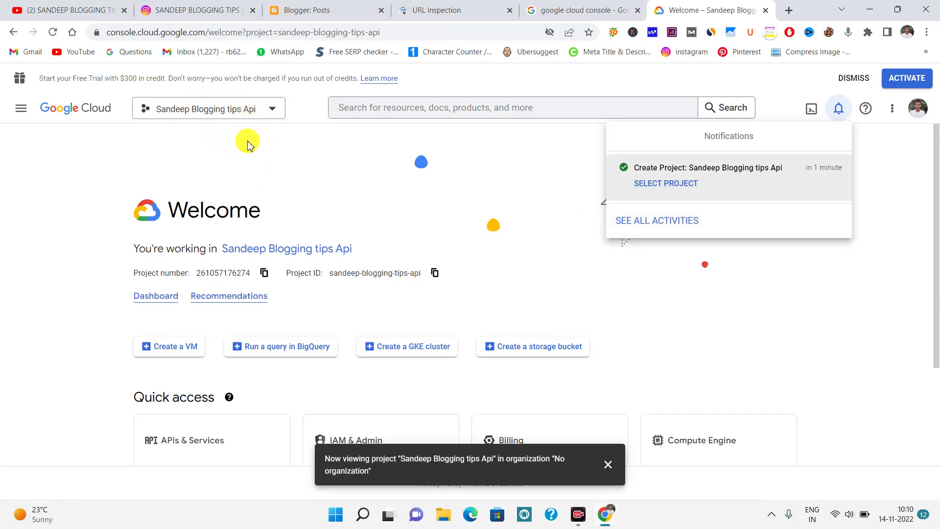
{"action": "left_click", "coordinate": [27, 132]}
- Open the Service Accounts page of IAM & Admin for the new project
{"action": "left_click", "coordinate": [21, 109]}
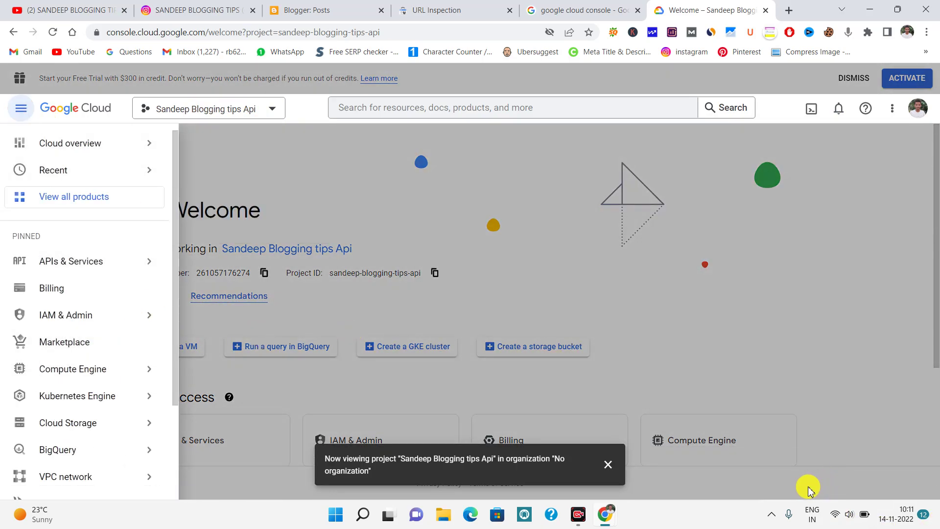
{"action": "mouse_move", "coordinate": [4, 323]}
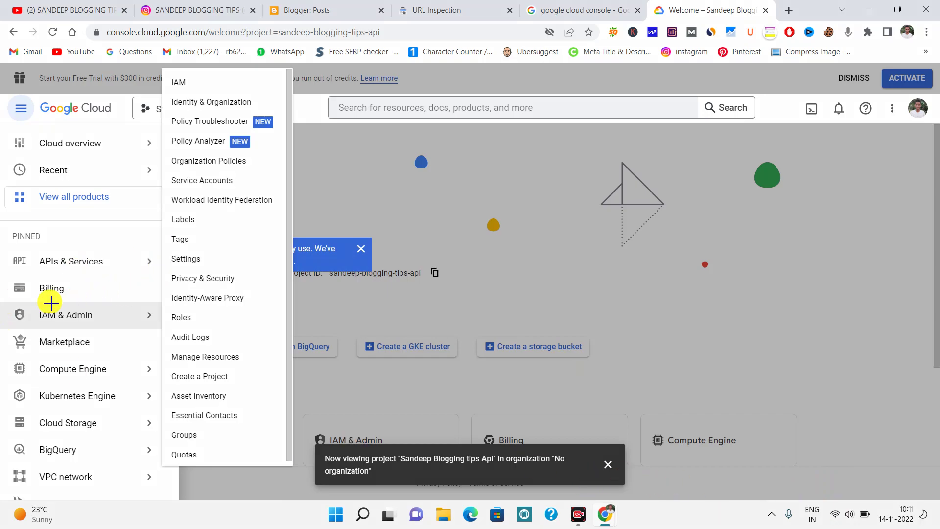
{"action": "mouse_move", "coordinate": [46, 315]}
{"action": "left_mouse_down"}
{"action": "mouse_move", "coordinate": [141, 309]}
{"action": "mouse_move", "coordinate": [39, 304]}
{"action": "left_mouse_up"}
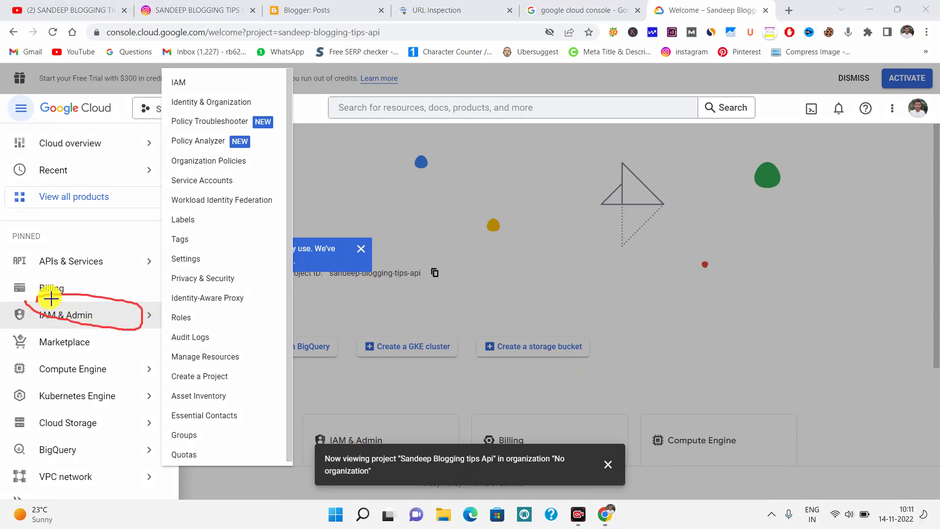
{"action": "left_click", "coordinate": [788, 492]}
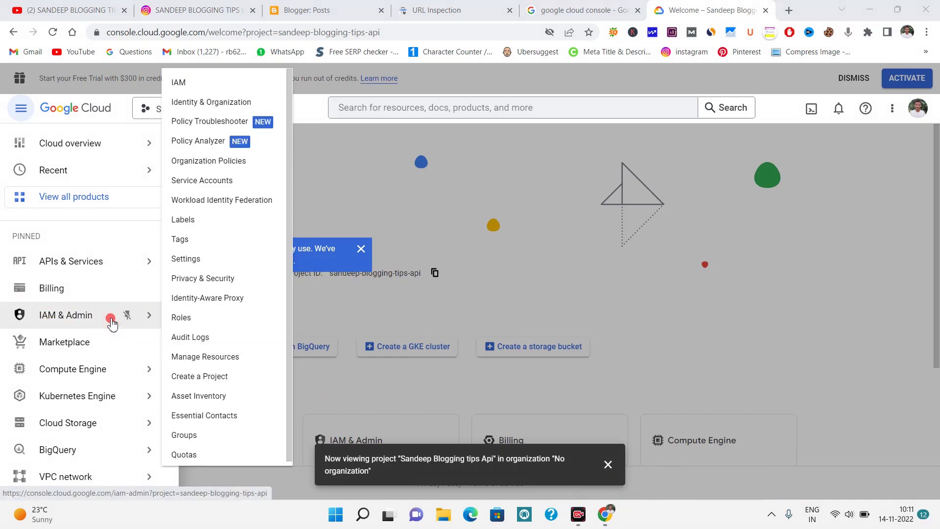
{"action": "left_click", "coordinate": [110, 321]}
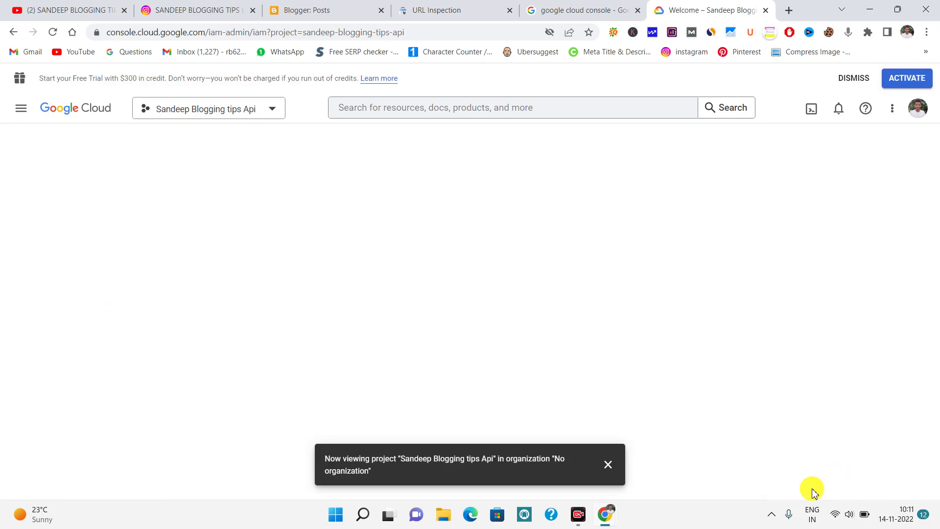
{"action": "left_click", "coordinate": [47, 293]}
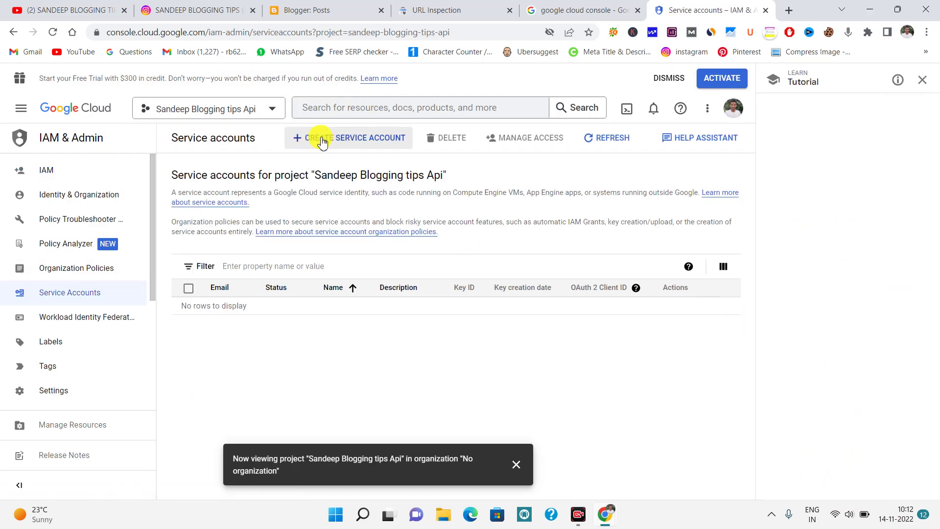
- Create a service account named "Sandeep Blogging tips Api" and continue to its project access settings
{"action": "left_click", "coordinate": [374, 140]}
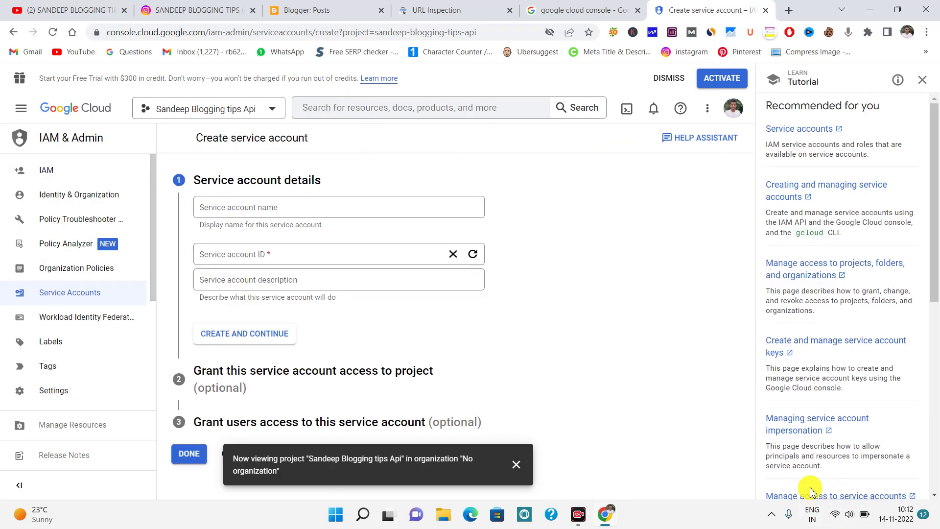
{"action": "left_click", "coordinate": [256, 205]}
{"action": "type", "text": "S"}
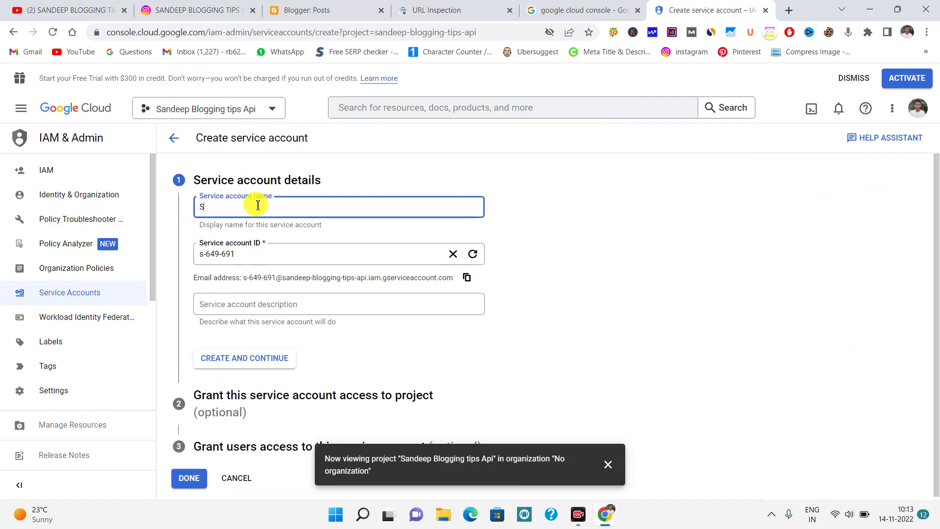
{"action": "type", "text": "andeep Blogging tips Api"}
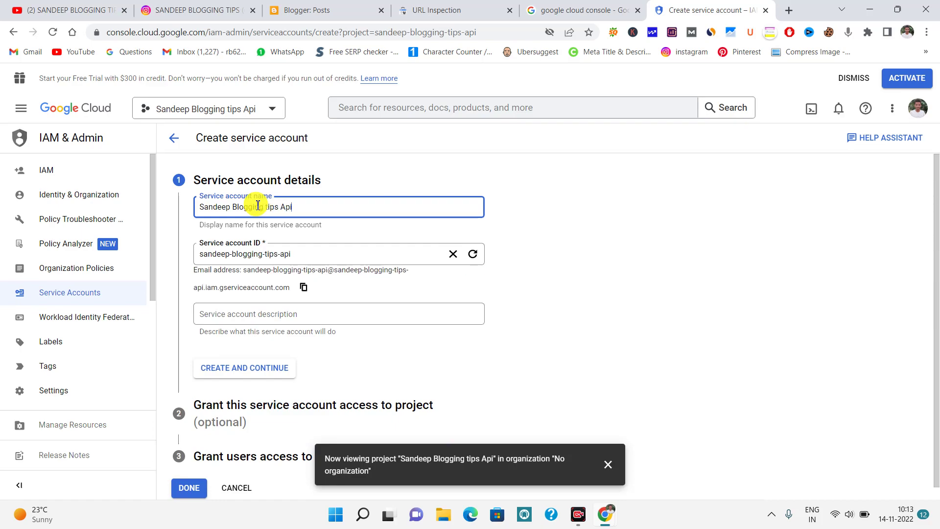
{"action": "scroll", "coordinate": [408, 247], "scroll_direction": "down", "scroll_amount": 1}
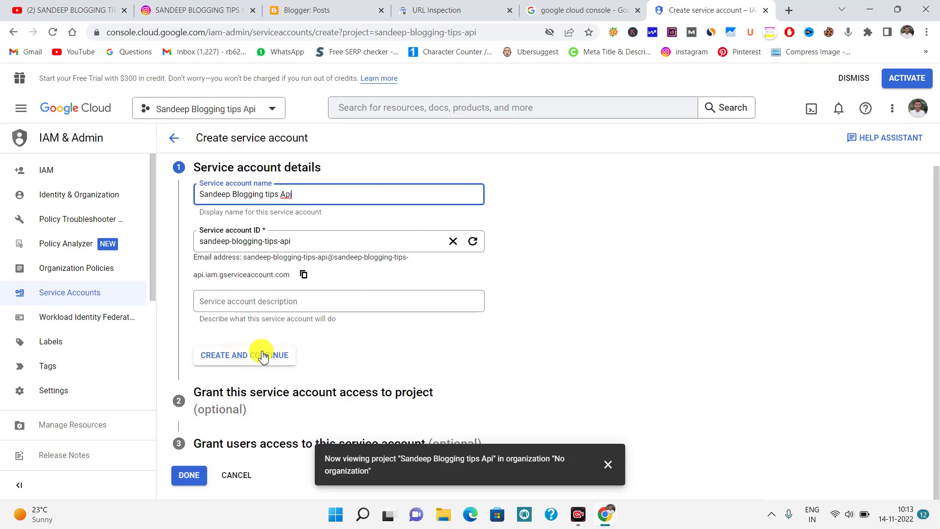
{"action": "left_click", "coordinate": [239, 359]}
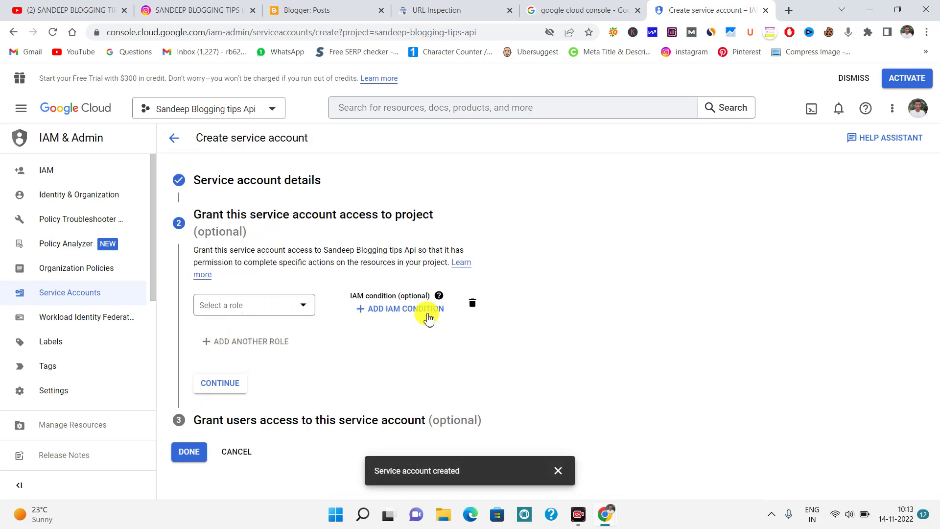
- Grant the service account the Owner role on the project and finish its setup without adding user access
{"action": "left_click", "coordinate": [276, 311]}
{"action": "left_click", "coordinate": [266, 180]}
{"action": "key", "text": "Up"}
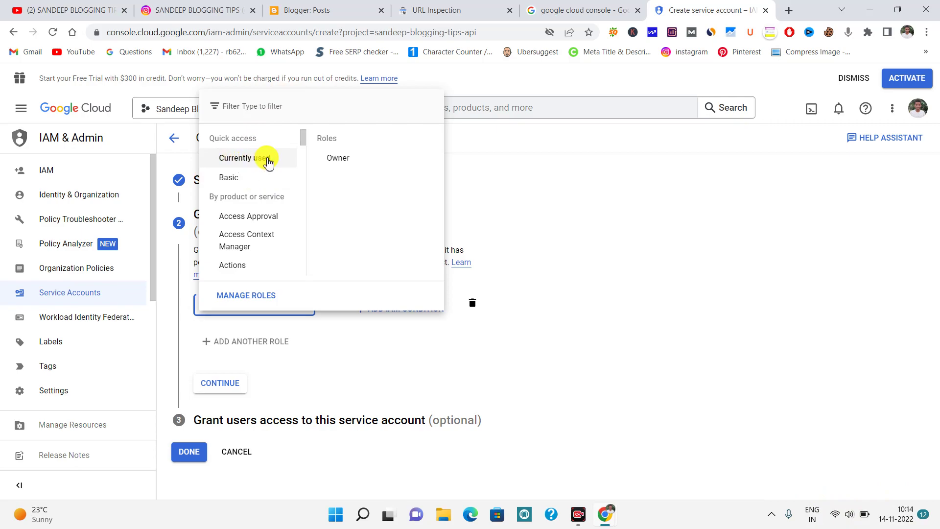
{"action": "left_click", "coordinate": [341, 158]}
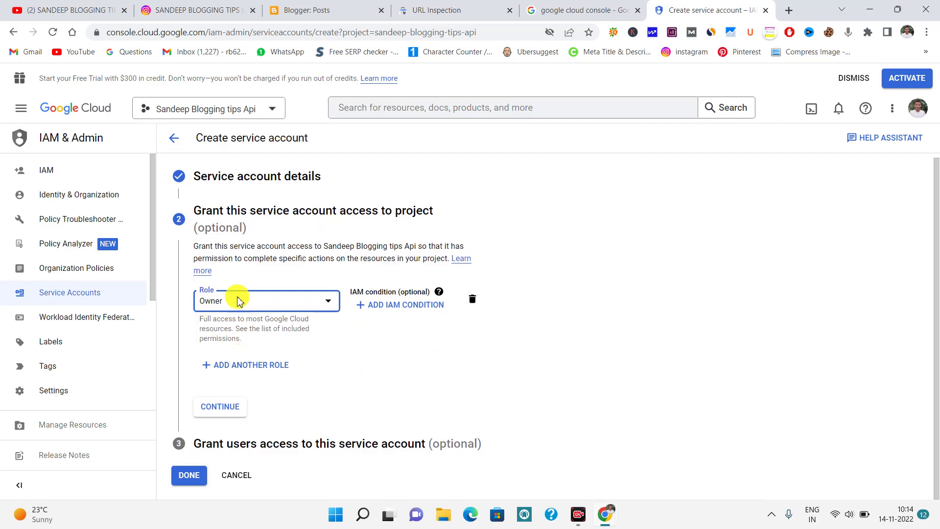
{"action": "left_click", "coordinate": [218, 411]}
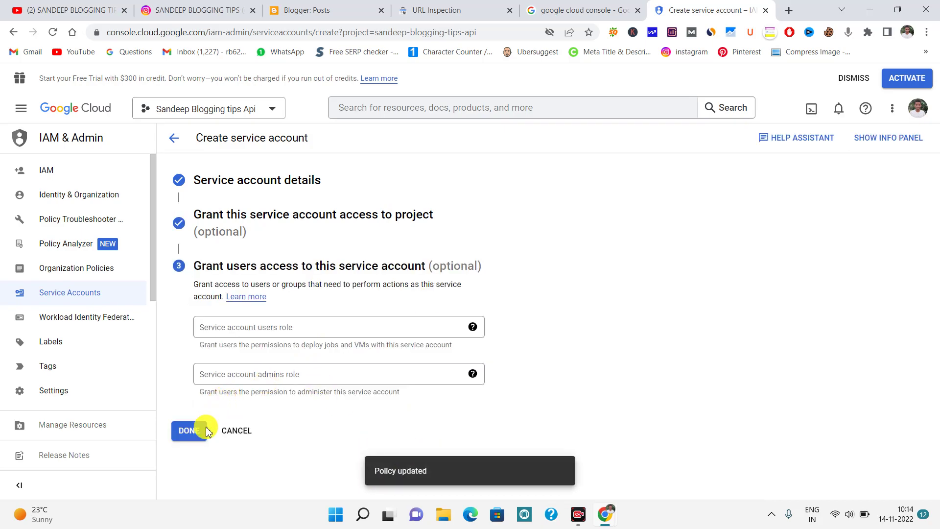
{"action": "left_click", "coordinate": [190, 432]}
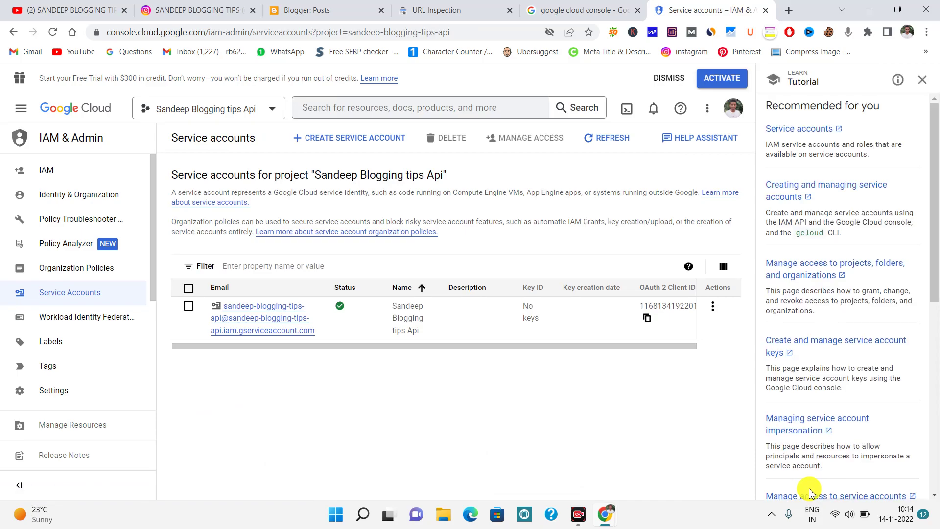
{"action": "left_click", "coordinate": [438, 10]}
{"action": "scroll", "coordinate": [75, 381], "scroll_direction": "down", "scroll_amount": 6}
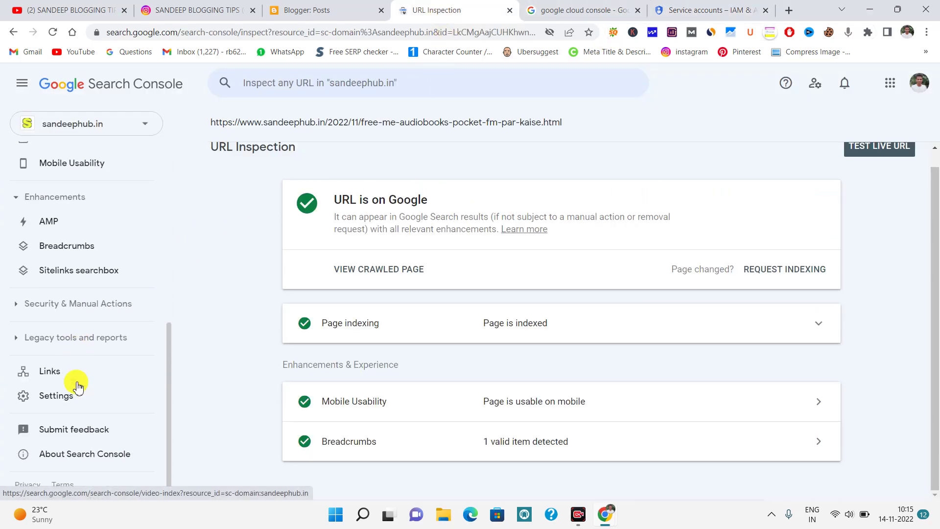
{"action": "scroll", "coordinate": [78, 336], "scroll_direction": "up", "scroll_amount": 3}
{"action": "scroll", "coordinate": [78, 336], "scroll_direction": "up", "scroll_amount": 4}
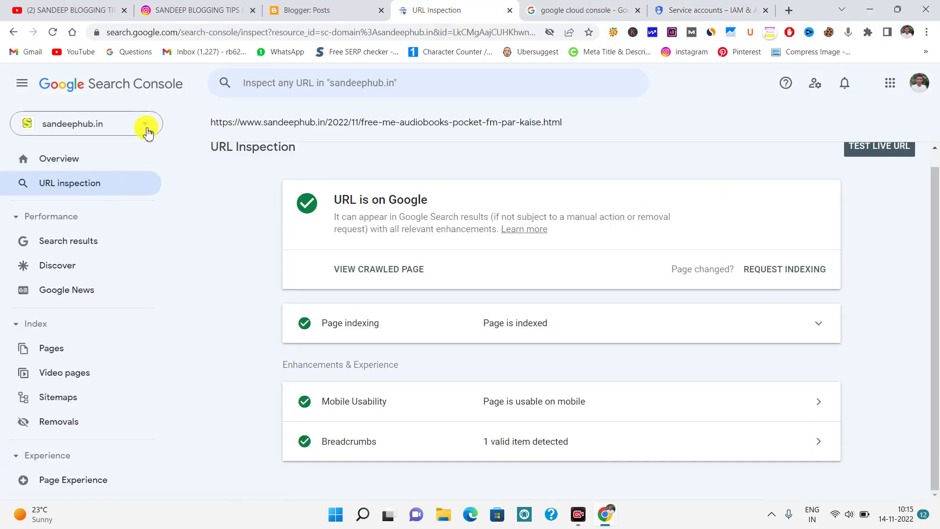
{"action": "left_click", "coordinate": [145, 129]}
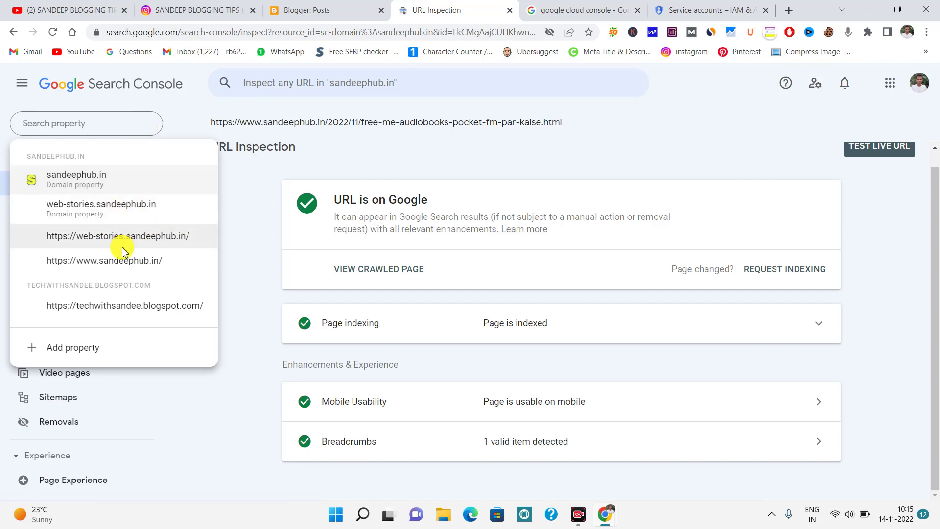
{"action": "left_click", "coordinate": [113, 308]}
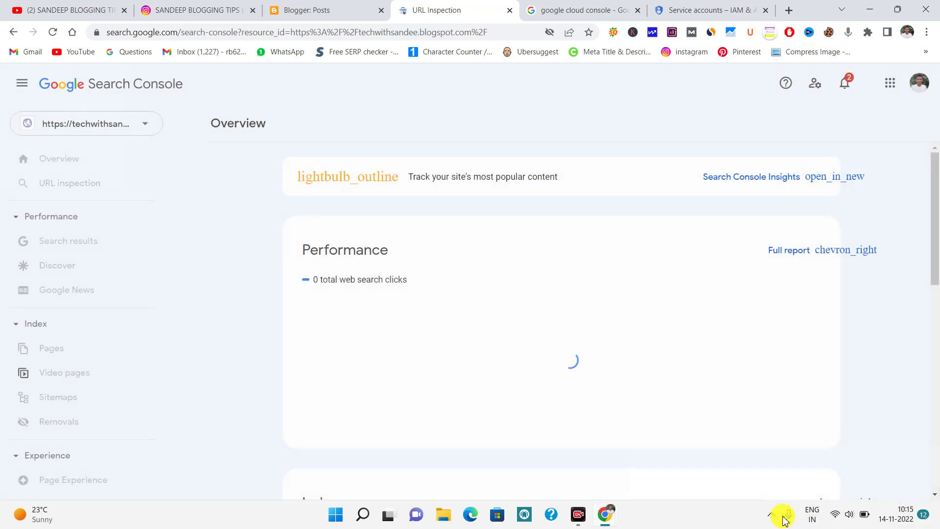
- Open Users and permissions in the property's settings and bring up the form for adding a user
{"action": "scroll", "coordinate": [44, 313], "scroll_direction": "down", "scroll_amount": 5}
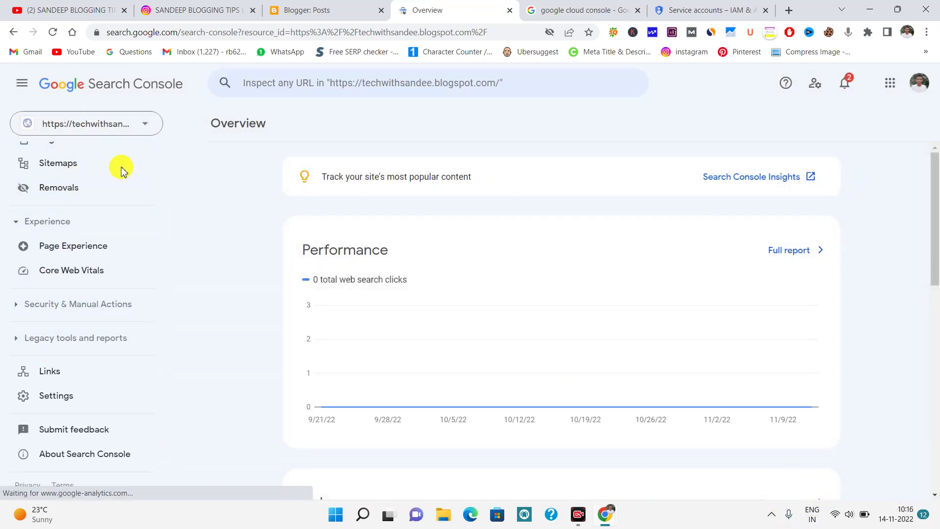
{"action": "left_click", "coordinate": [55, 396]}
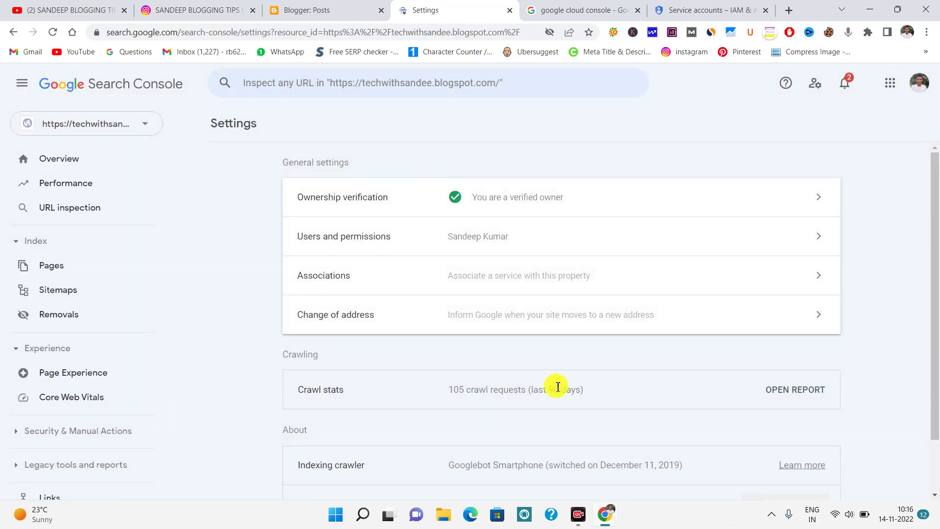
{"action": "scroll", "coordinate": [539, 372], "scroll_direction": "down", "scroll_amount": 2}
{"action": "scroll", "coordinate": [440, 318], "scroll_direction": "up", "scroll_amount": 2}
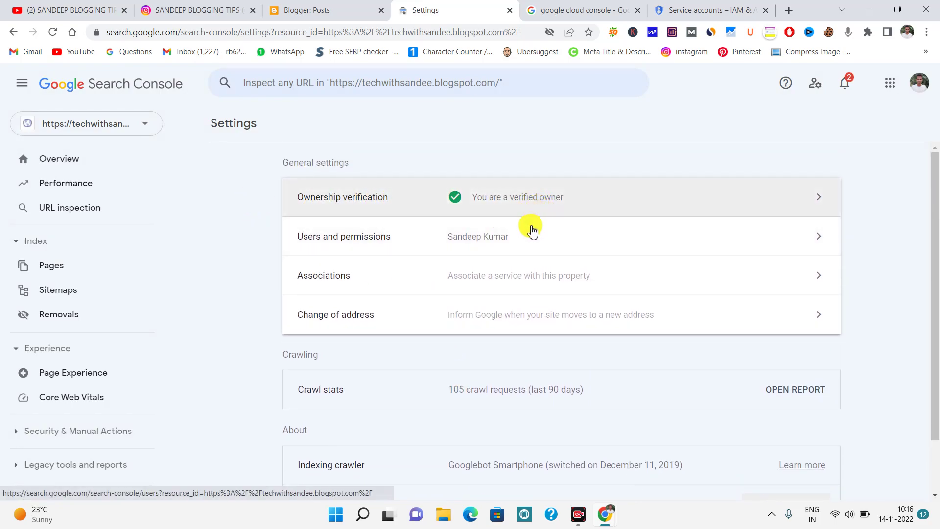
{"action": "left_click", "coordinate": [509, 243]}
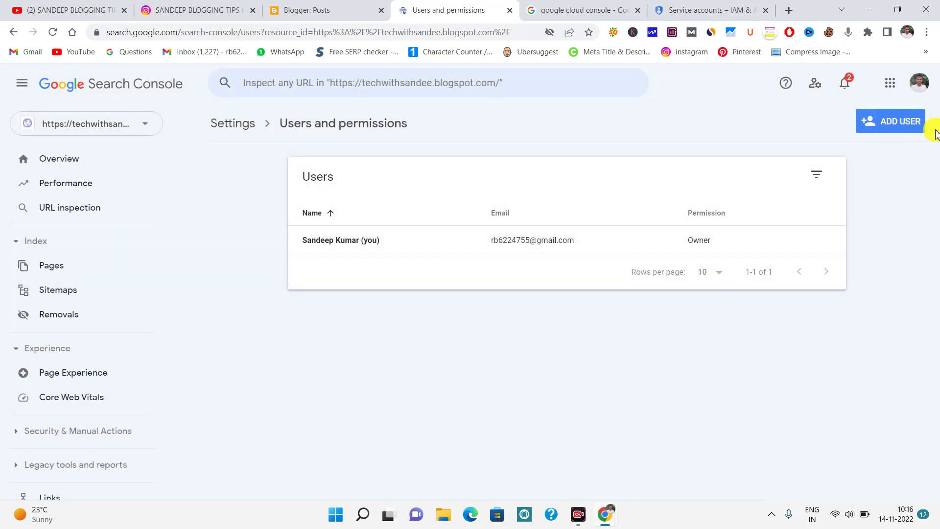
{"action": "left_click", "coordinate": [894, 124]}
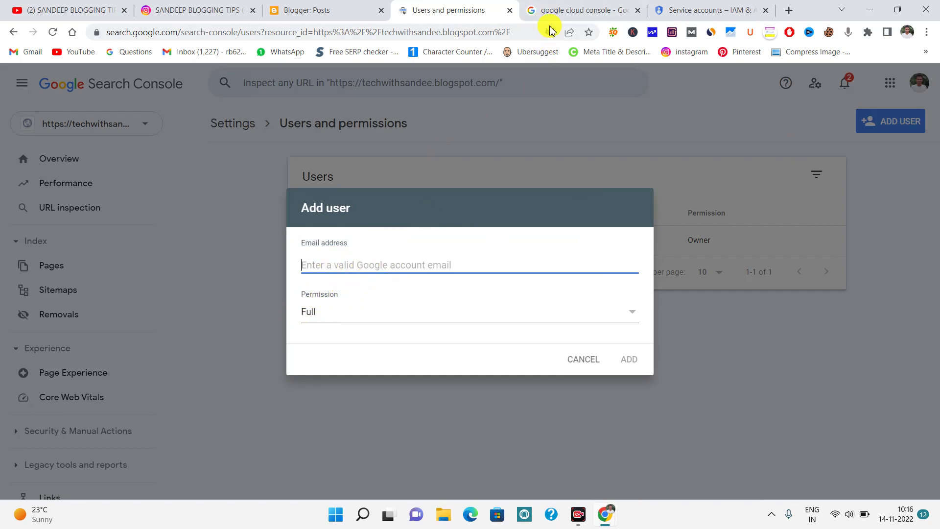
- Switch back to Google Cloud, open the service account's details and copy its email address
{"action": "left_click", "coordinate": [727, 9]}
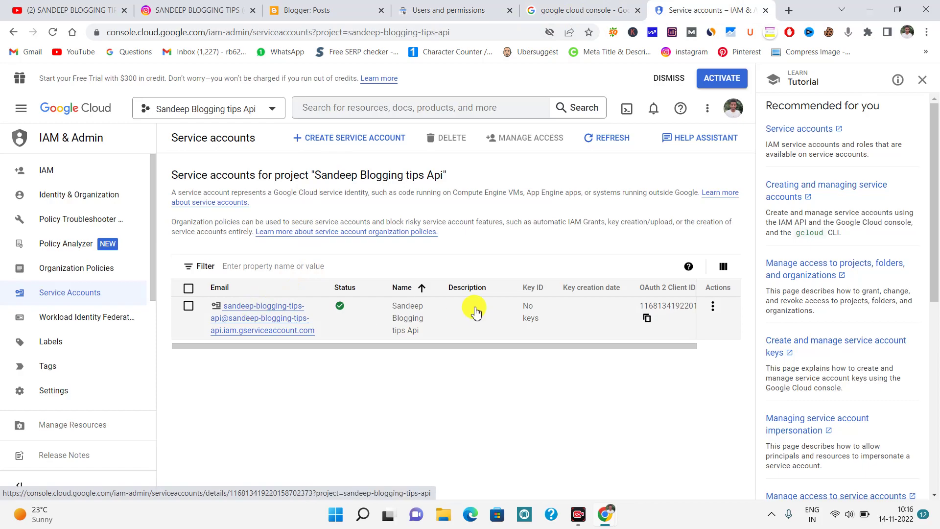
{"action": "left_click", "coordinate": [255, 317]}
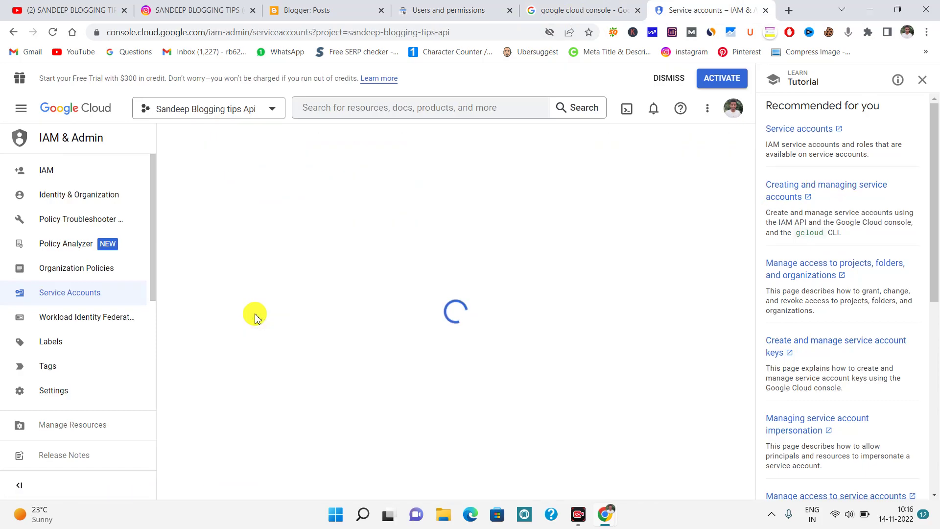
{"action": "left_click", "coordinate": [918, 81]}
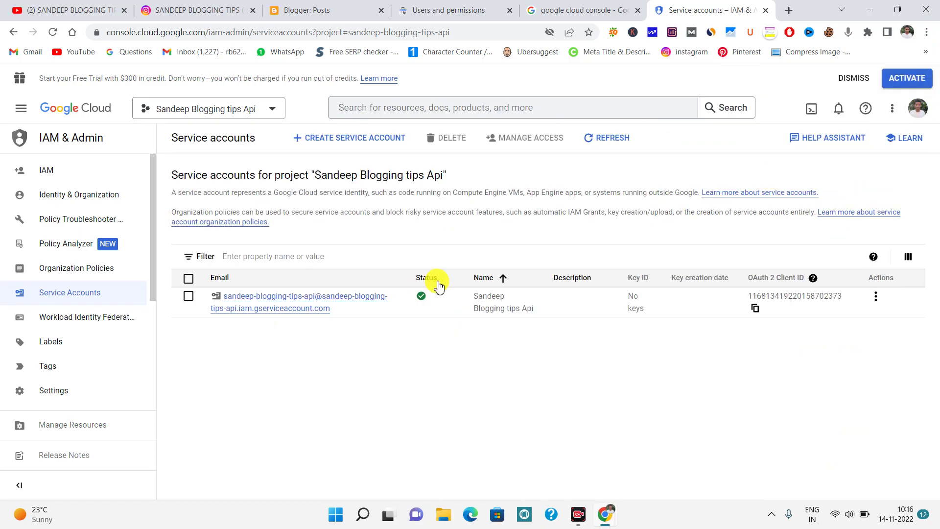
{"action": "left_click", "coordinate": [339, 304]}
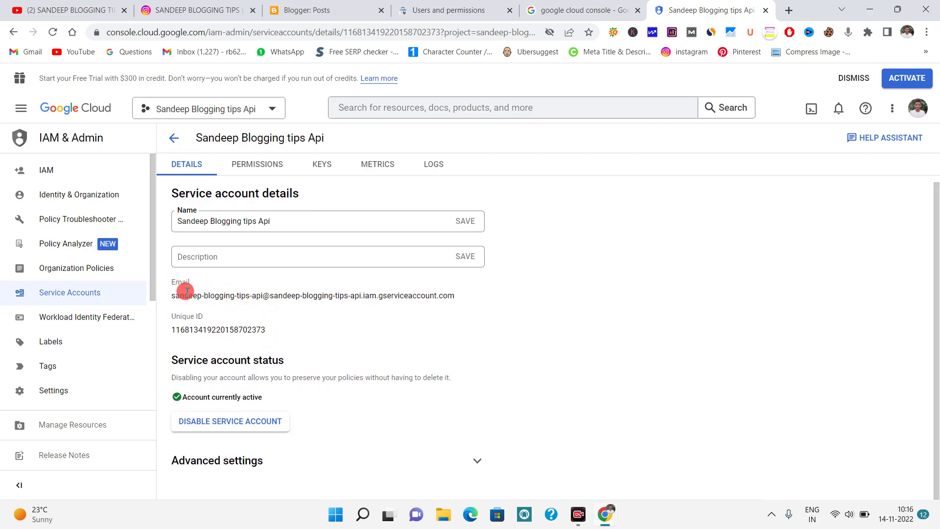
{"action": "left_click_drag", "start_coordinate": [455, 297], "coordinate": [123, 294]}
{"action": "left_click", "coordinate": [460, 301]}
{"action": "left_click_drag", "start_coordinate": [461, 299], "coordinate": [185, 301]}
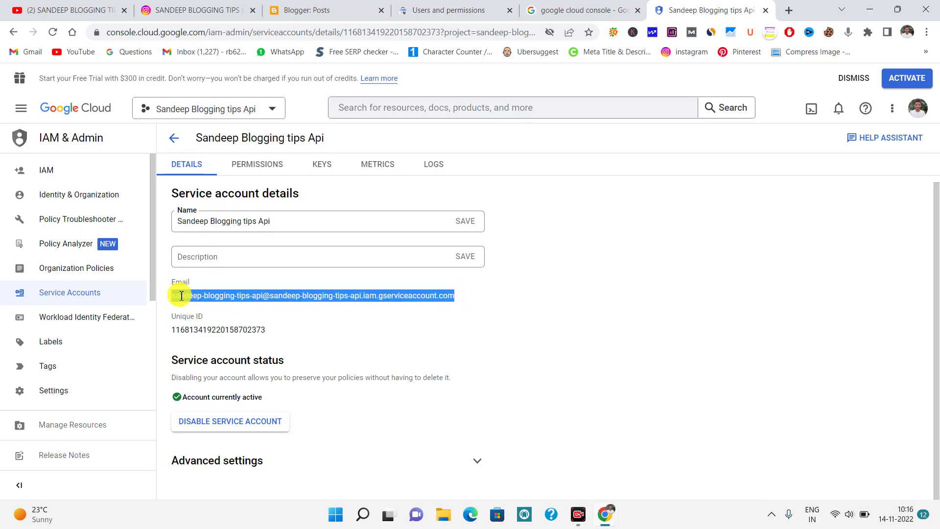
{"action": "right_click", "coordinate": [212, 300]}
{"action": "left_click", "coordinate": [218, 308]}
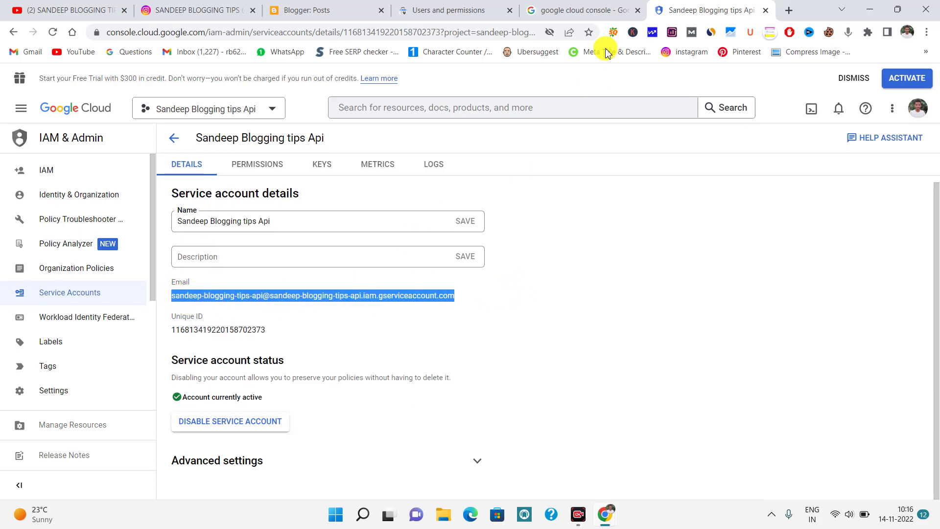
- Add the copied service account email as a user of the Search Console property with Owner permission
{"action": "left_click", "coordinate": [594, 10]}
{"action": "left_click", "coordinate": [465, 11]}
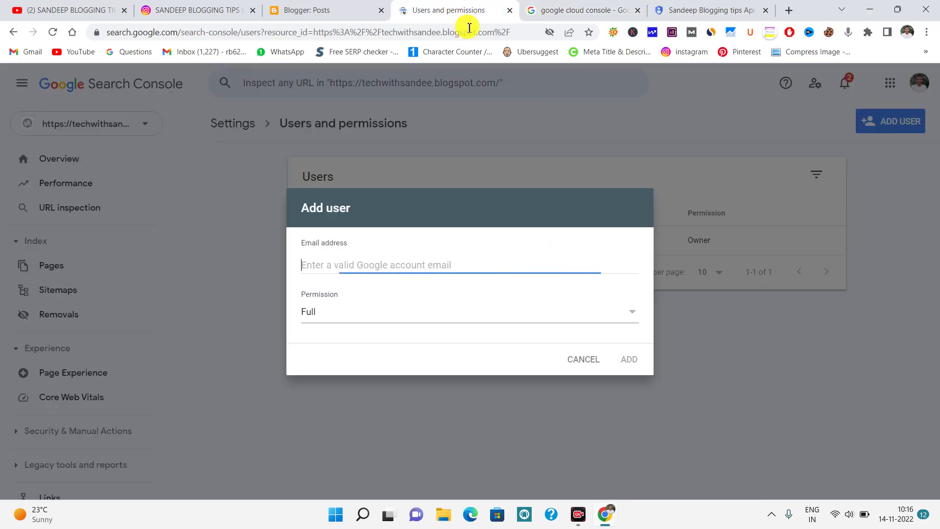
{"action": "right_click", "coordinate": [339, 264]}
{"action": "left_click", "coordinate": [367, 140]}
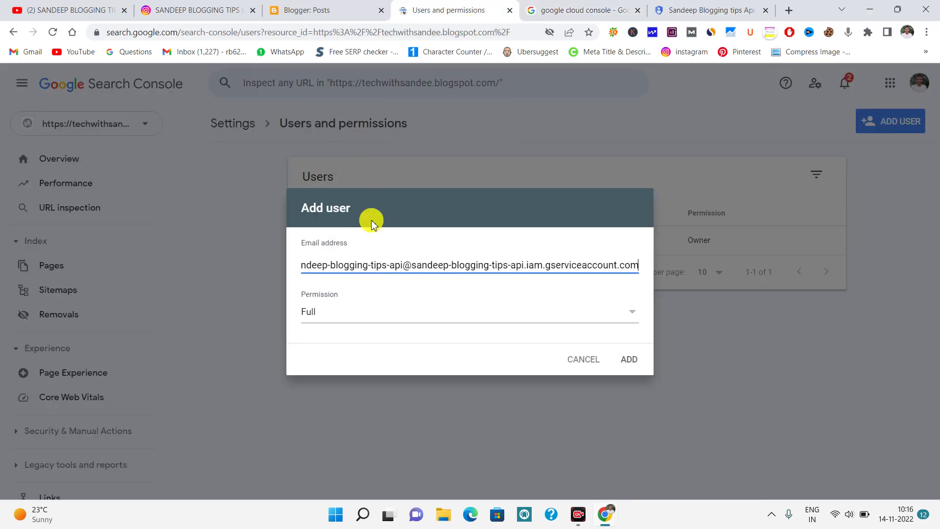
{"action": "left_click", "coordinate": [331, 313]}
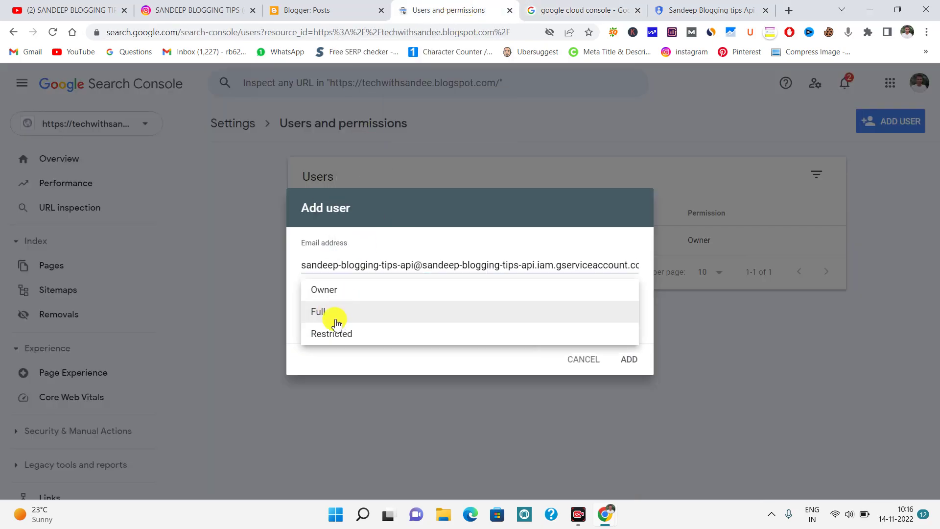
{"action": "left_click", "coordinate": [337, 293]}
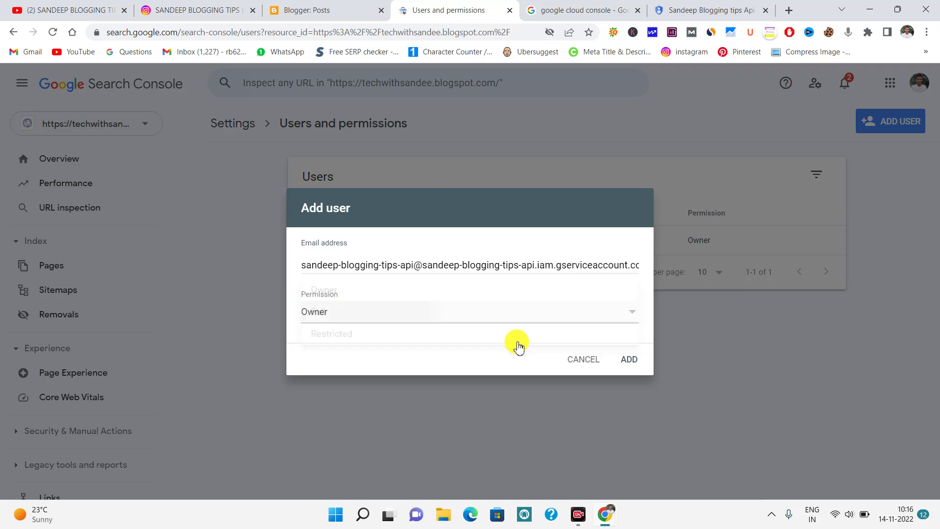
{"action": "left_click", "coordinate": [629, 361]}
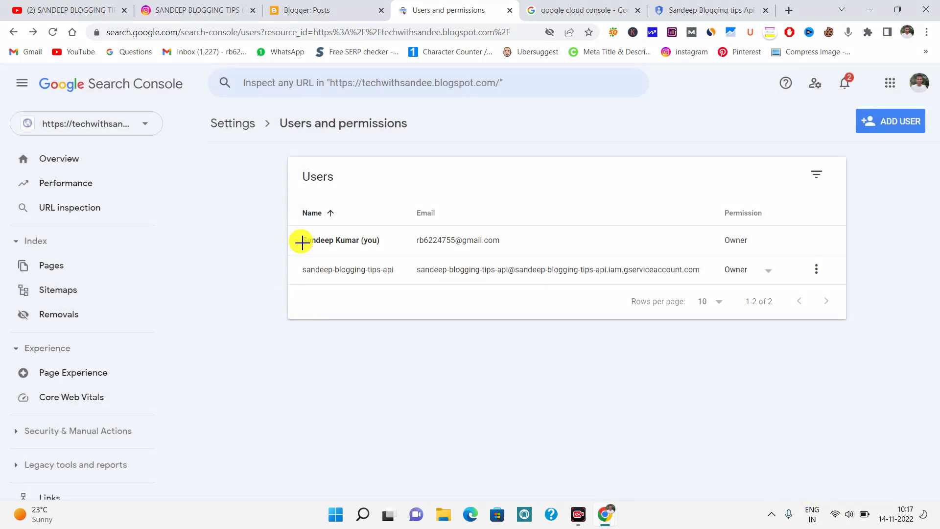
{"action": "left_click_drag", "start_coordinate": [293, 228], "coordinate": [827, 300]}
{"action": "mouse_move", "coordinate": [301, 259]}
{"action": "left_mouse_down"}
{"action": "mouse_move", "coordinate": [401, 277]}
{"action": "mouse_move", "coordinate": [825, 290]}
{"action": "left_mouse_up"}
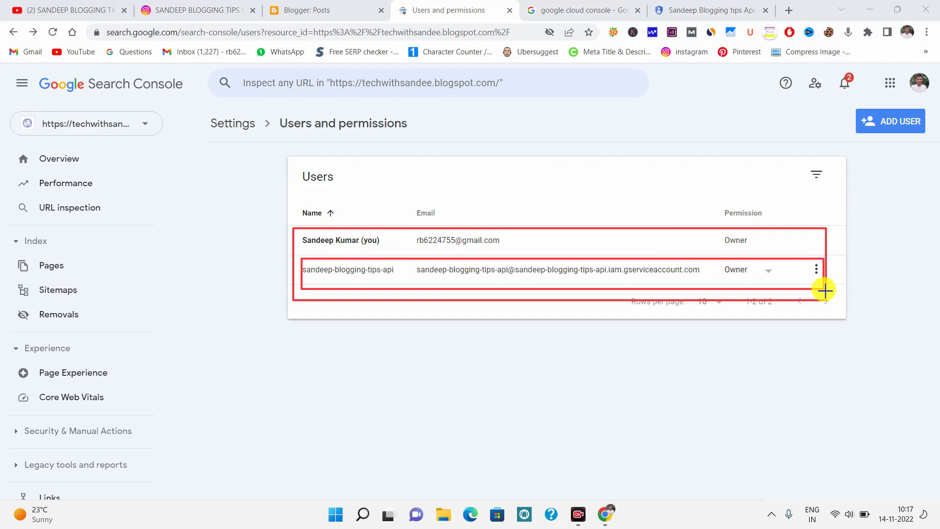
{"action": "mouse_move", "coordinate": [26, 77]}
{"action": "left_mouse_down"}
{"action": "mouse_move", "coordinate": [509, 325]}
{"action": "mouse_move", "coordinate": [934, 365]}
{"action": "left_mouse_up"}
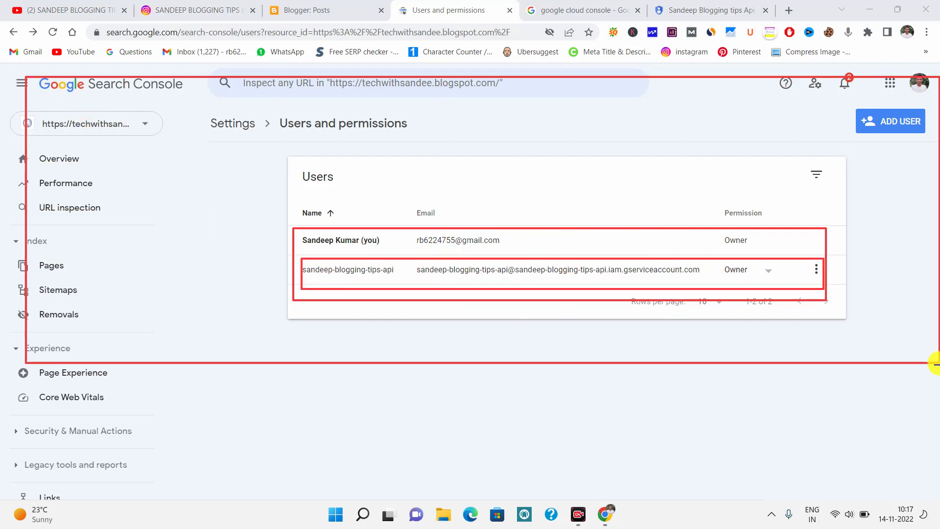
{"action": "left_click_drag", "start_coordinate": [270, 205], "coordinate": [935, 345]}
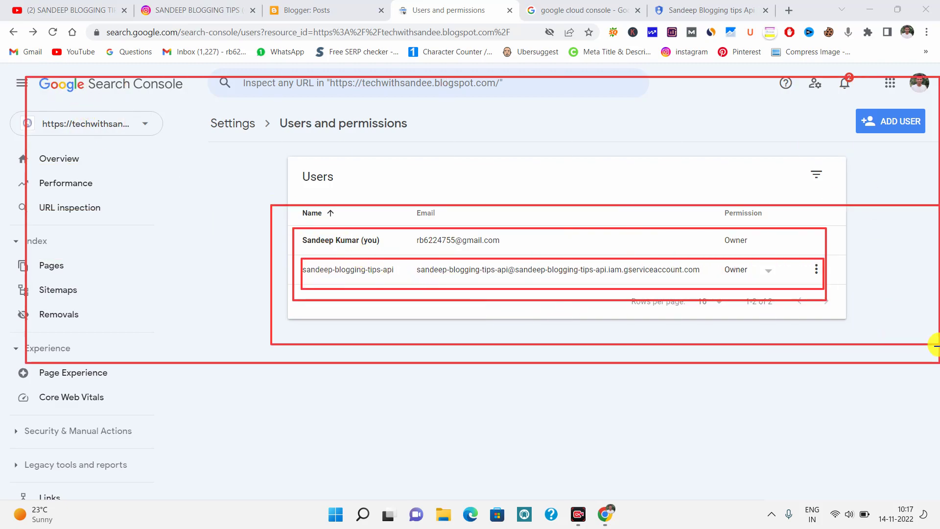
{"action": "key", "text": "Escape"}
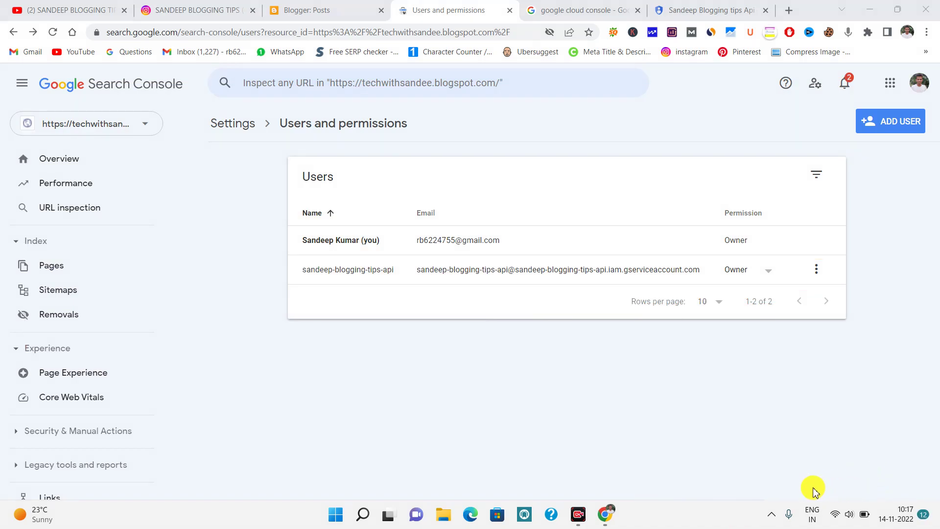
- Switch back to Google Cloud, create a JSON private key for the service account and save it to the computer
{"action": "key", "text": "ctrl+Tab"}
{"action": "key", "text": "ctrl+Tab"}
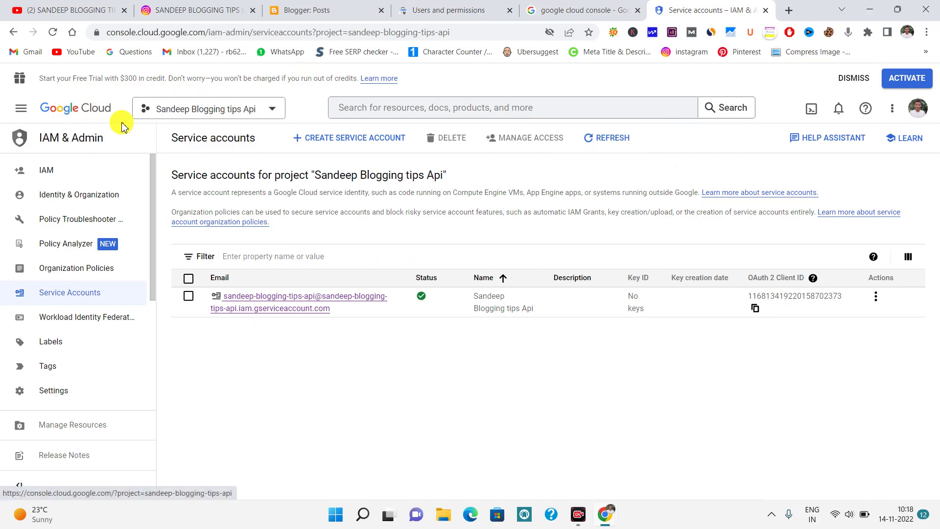
{"action": "left_click", "coordinate": [876, 296]}
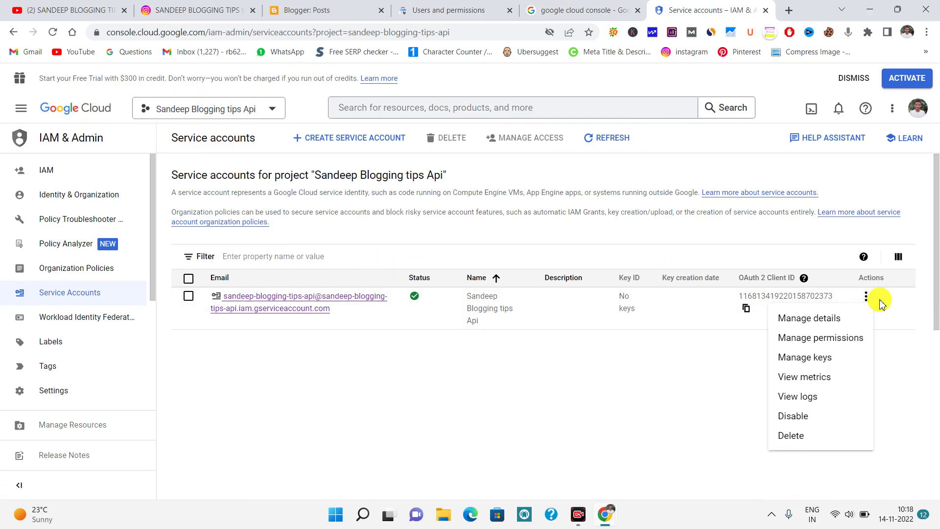
{"action": "left_click", "coordinate": [812, 362]}
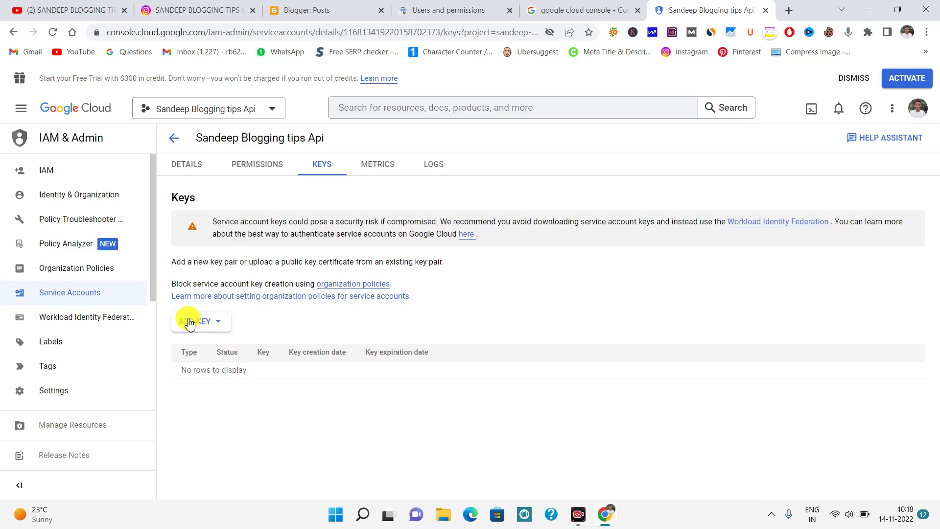
{"action": "left_click", "coordinate": [190, 324]}
{"action": "left_click", "coordinate": [221, 346]}
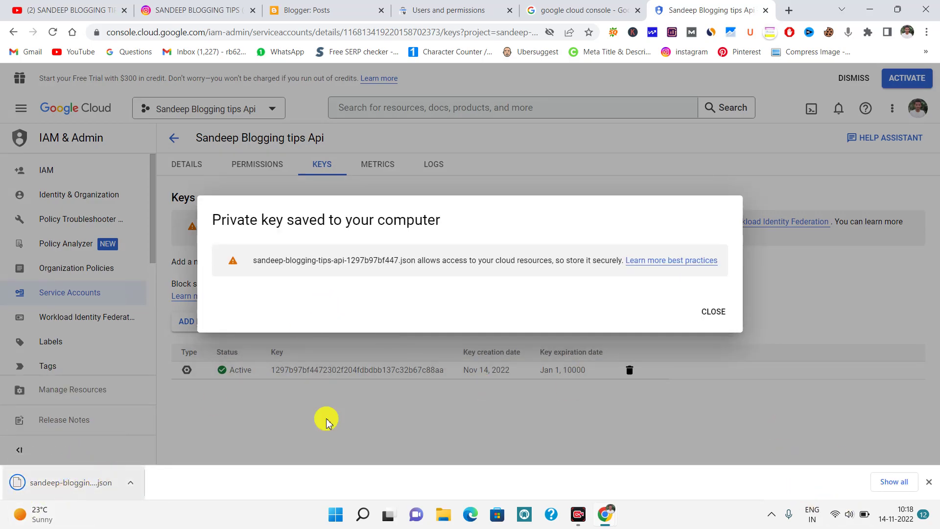
{"action": "left_click", "coordinate": [708, 313]}
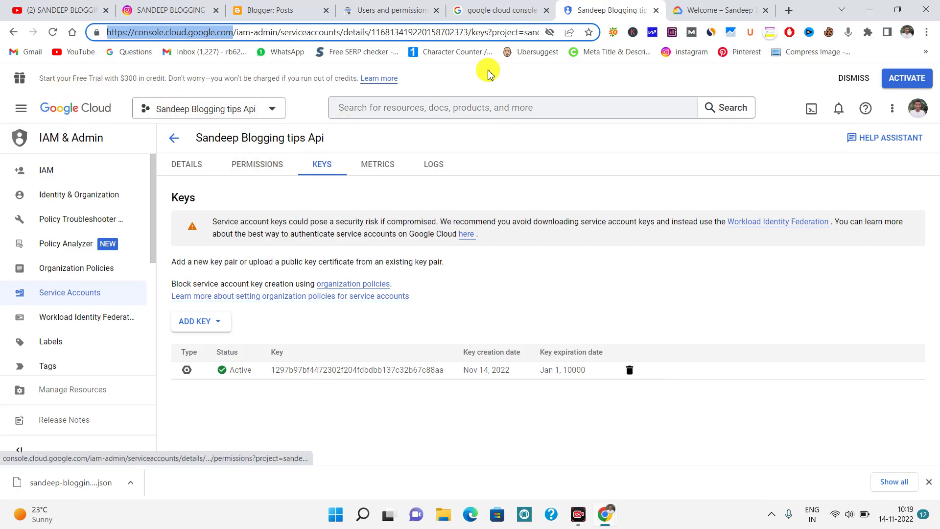
- Open the APIs & Services dashboard of the Sandeep Blogging tips Api project and dismiss the Find documentation callout
{"action": "left_click", "coordinate": [702, 9]}
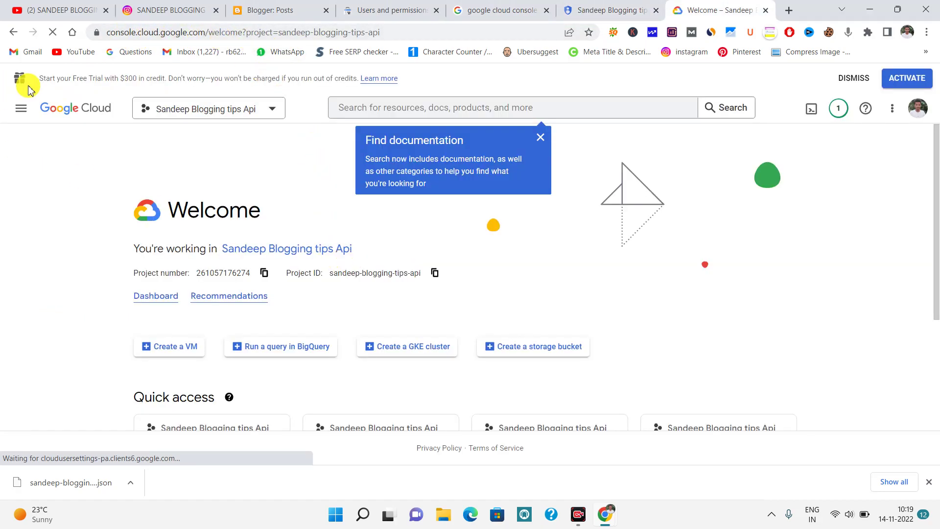
{"action": "left_click", "coordinate": [21, 108]}
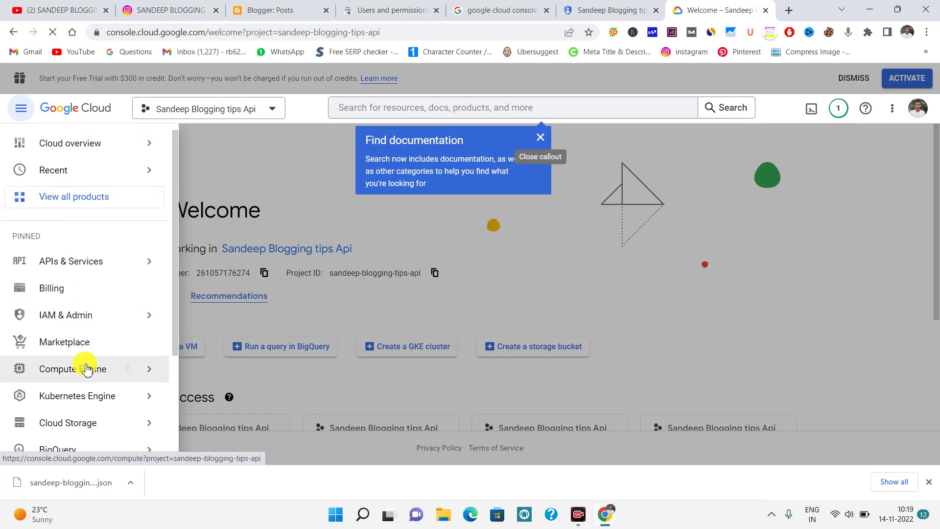
{"action": "scroll", "coordinate": [91, 365], "scroll_direction": "down", "scroll_amount": 3}
{"action": "scroll", "coordinate": [76, 361], "scroll_direction": "up", "scroll_amount": 3}
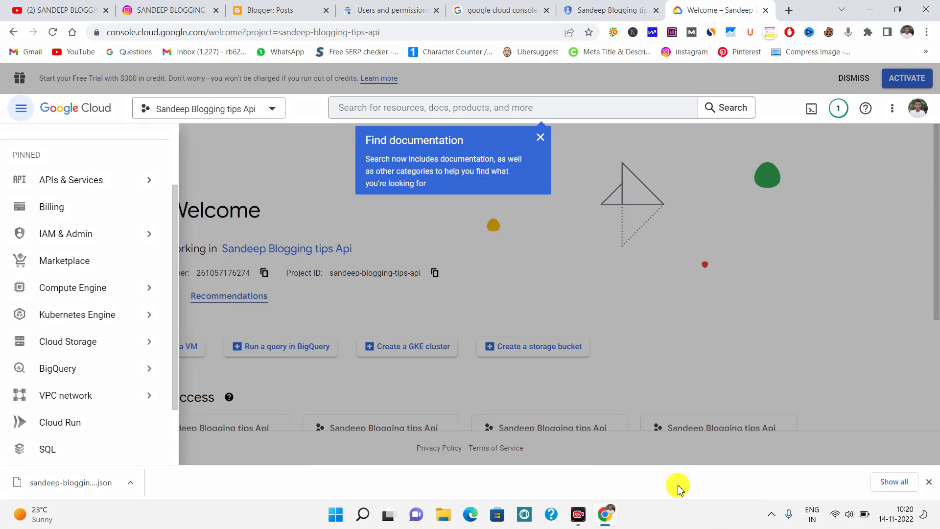
{"action": "left_click_drag", "start_coordinate": [28, 168], "coordinate": [192, 198]}
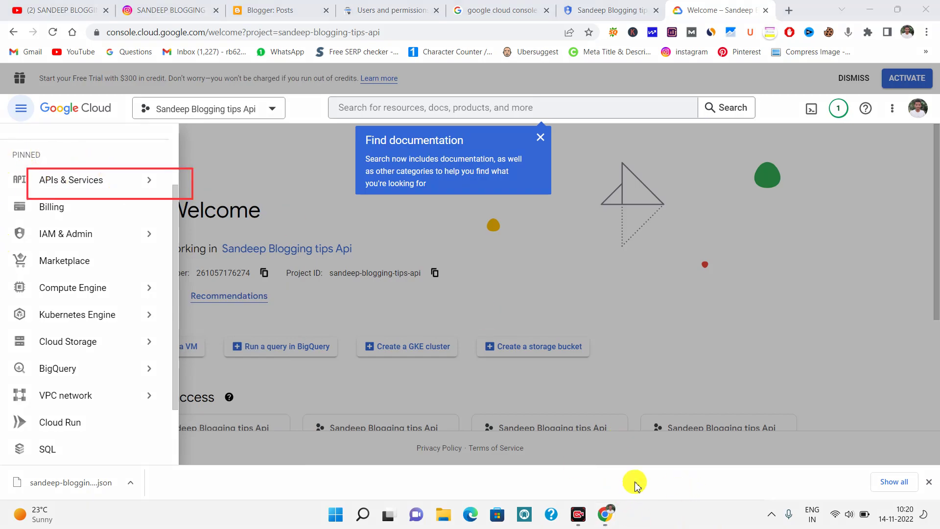
{"action": "left_click", "coordinate": [98, 184]}
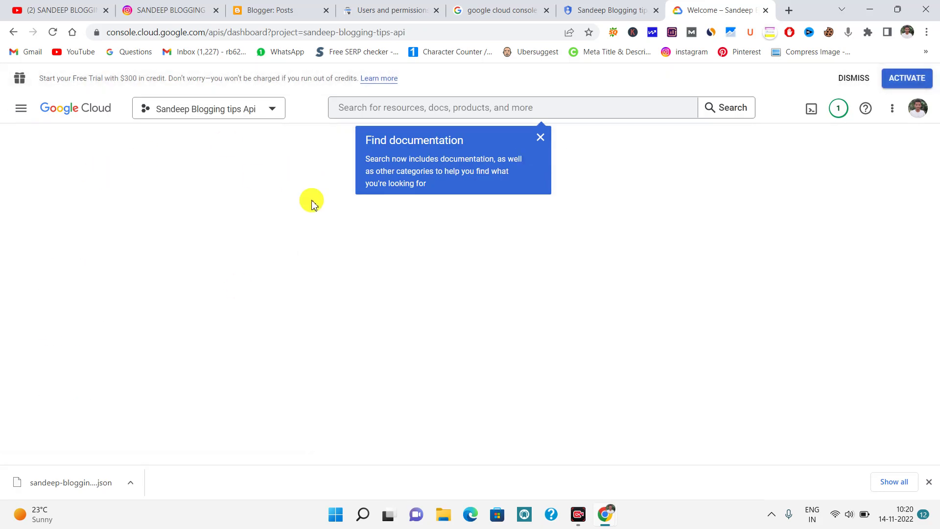
{"action": "left_click", "coordinate": [542, 137]}
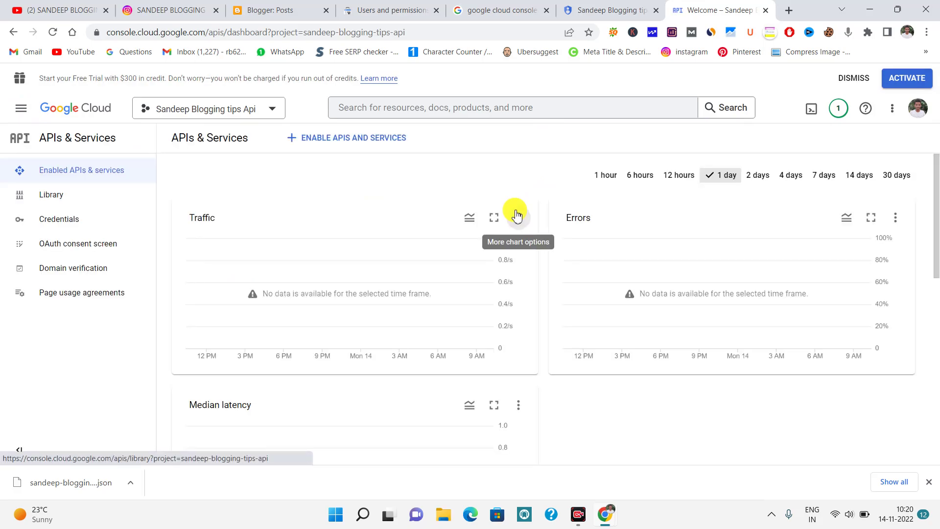
- Open the API Library and search it for "indexing api"
{"action": "left_click", "coordinate": [318, 140]}
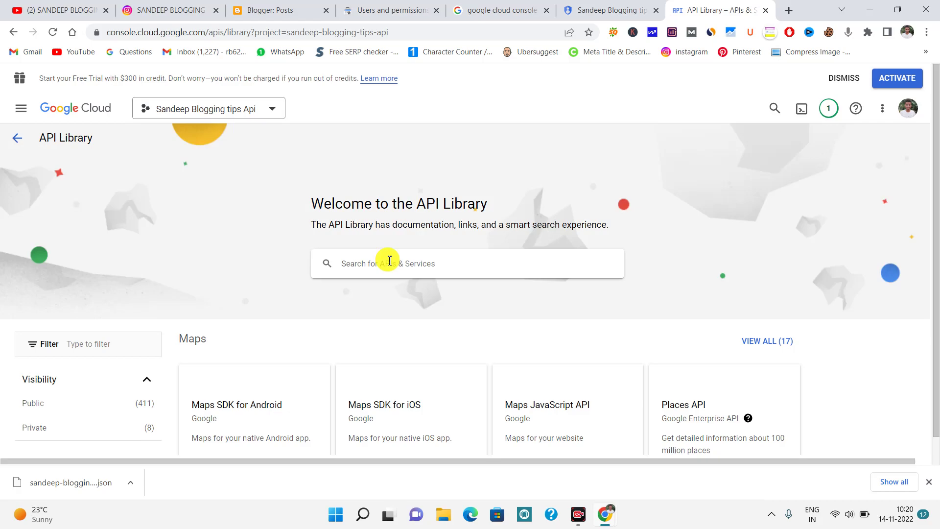
{"action": "type", "text": "indexing api"}
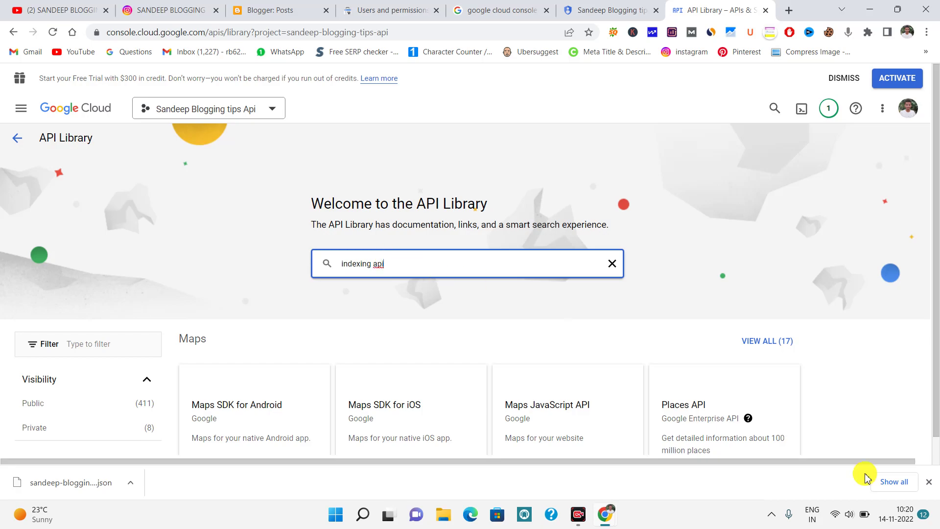
{"action": "key", "text": "Return"}
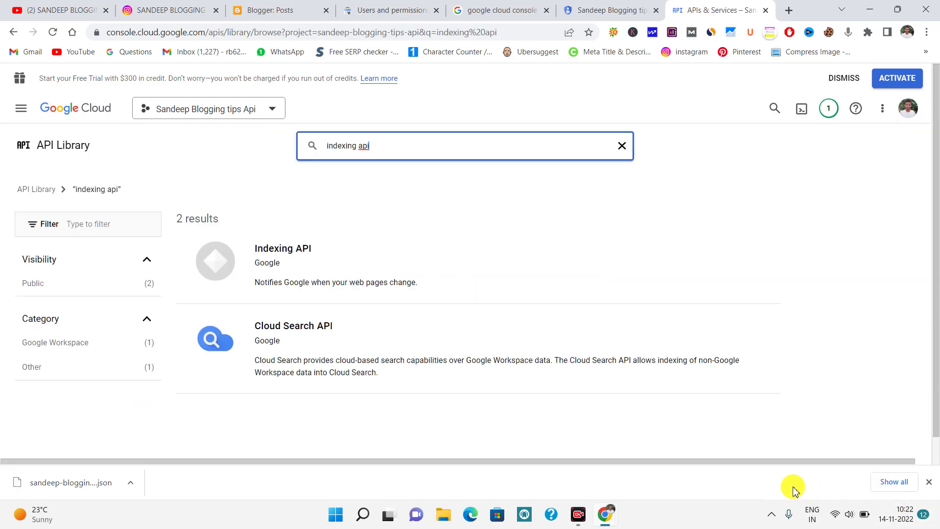
{"action": "left_click_drag", "start_coordinate": [176, 221], "coordinate": [235, 269]}
{"action": "left_click_drag", "start_coordinate": [381, 305], "coordinate": [549, 310]}
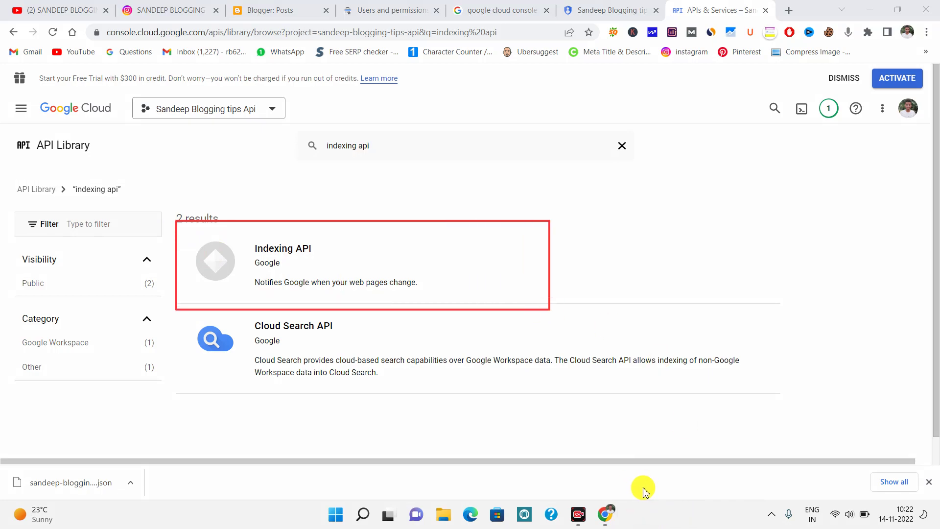
- Open Google's Indexing API from the search results and enable it for the project
{"action": "left_click", "coordinate": [369, 266]}
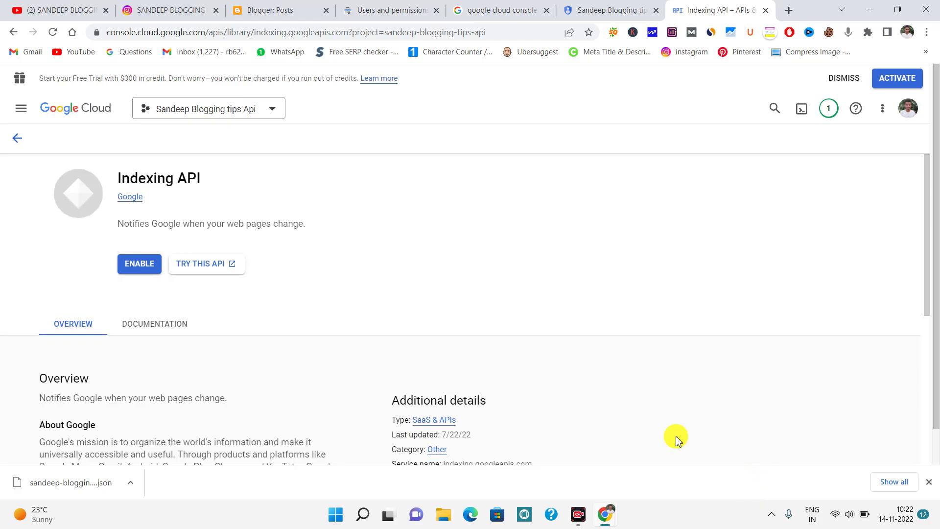
{"action": "left_click", "coordinate": [139, 263]}
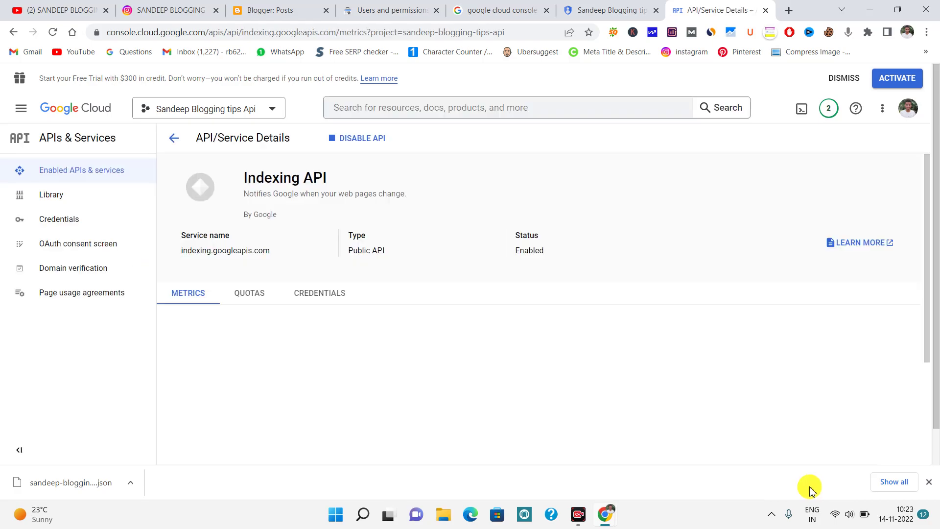
{"action": "mouse_move", "coordinate": [308, 119]}
{"action": "left_mouse_down"}
{"action": "mouse_move", "coordinate": [377, 151]}
{"action": "mouse_move", "coordinate": [445, 155]}
{"action": "left_mouse_up"}
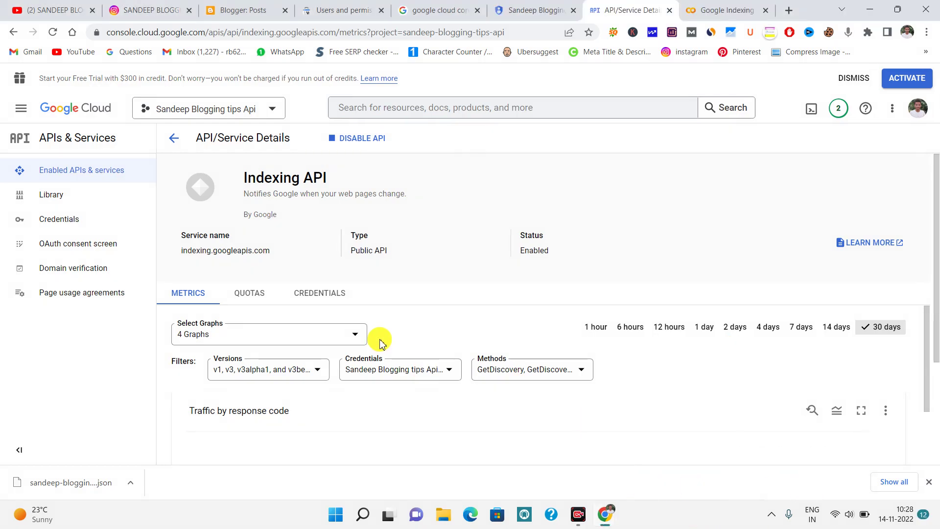
{"action": "scroll", "coordinate": [383, 331], "scroll_direction": "down", "scroll_amount": 3}
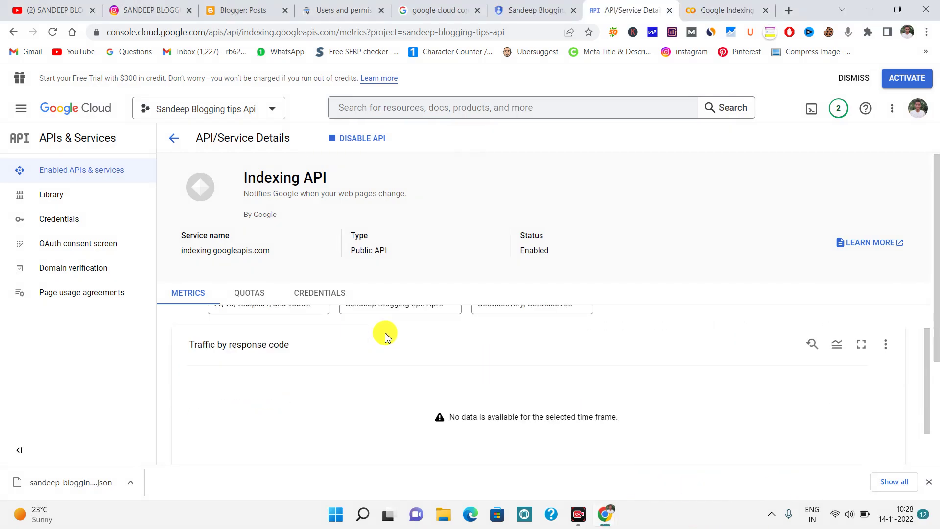
- Switch to the Google Indexing API notebook in Google Colab and review its introduction and three setup steps
{"action": "left_click", "coordinate": [730, 6]}
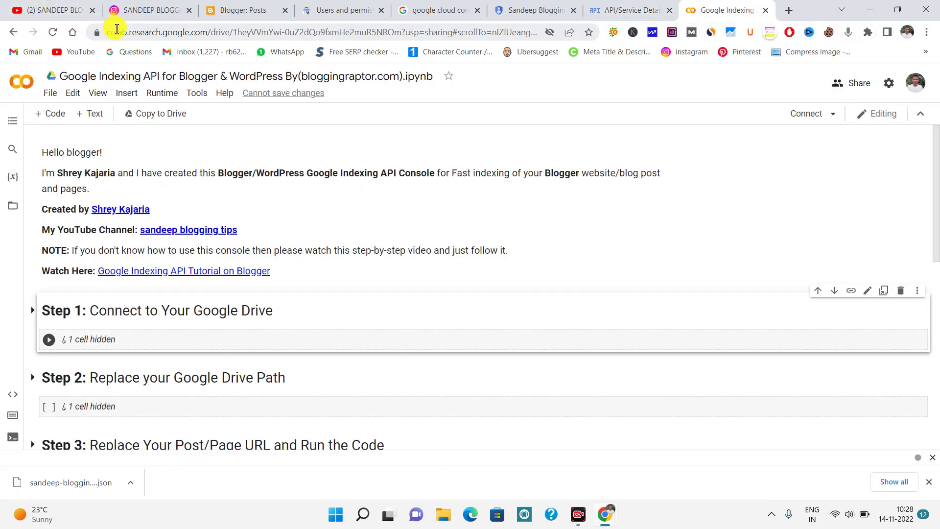
{"action": "scroll", "coordinate": [282, 240], "scroll_direction": "down", "scroll_amount": 5}
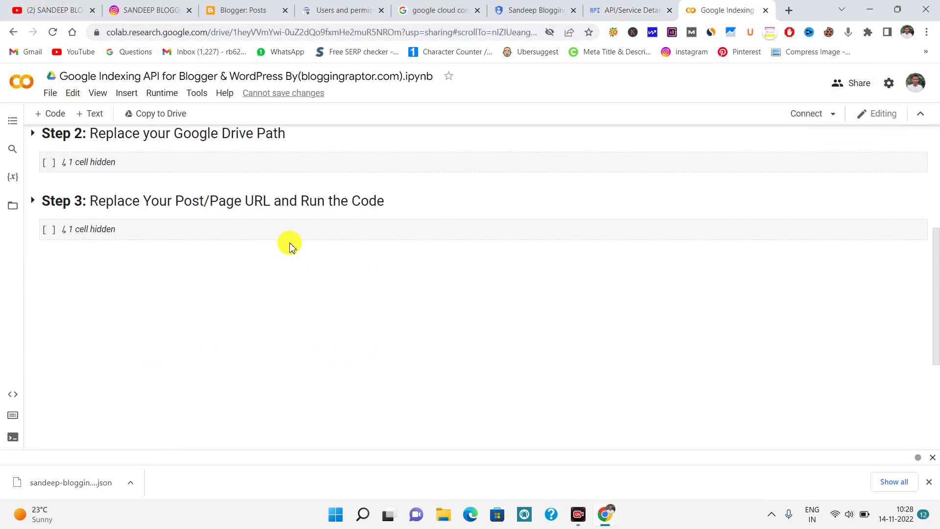
{"action": "scroll", "coordinate": [186, 196], "scroll_direction": "up", "scroll_amount": 5}
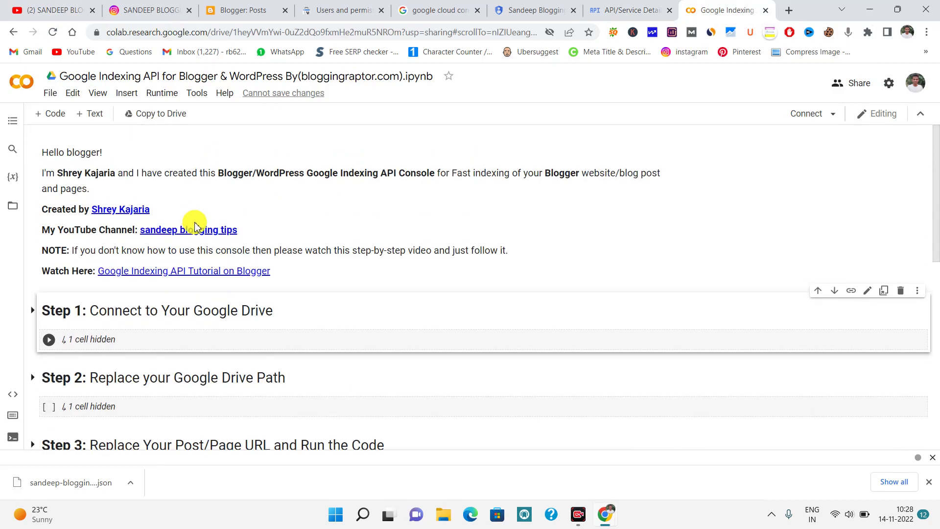
{"action": "scroll", "coordinate": [220, 337], "scroll_direction": "down", "scroll_amount": 2}
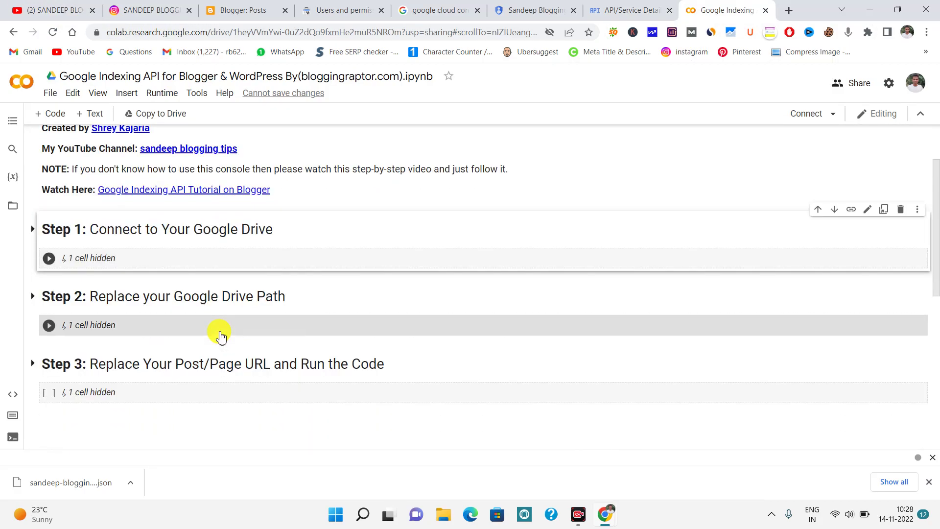
{"action": "scroll", "coordinate": [220, 337], "scroll_direction": "down", "scroll_amount": 3}
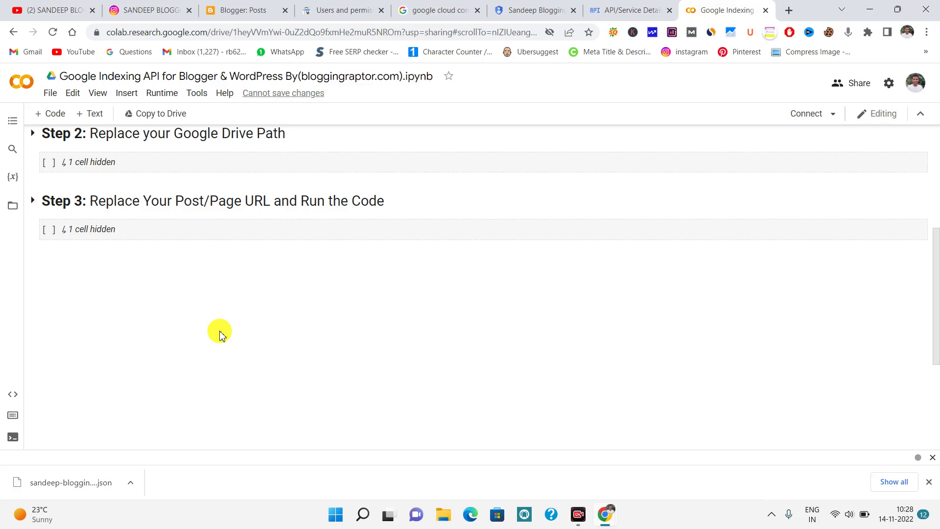
{"action": "scroll", "coordinate": [220, 336], "scroll_direction": "up", "scroll_amount": 3}
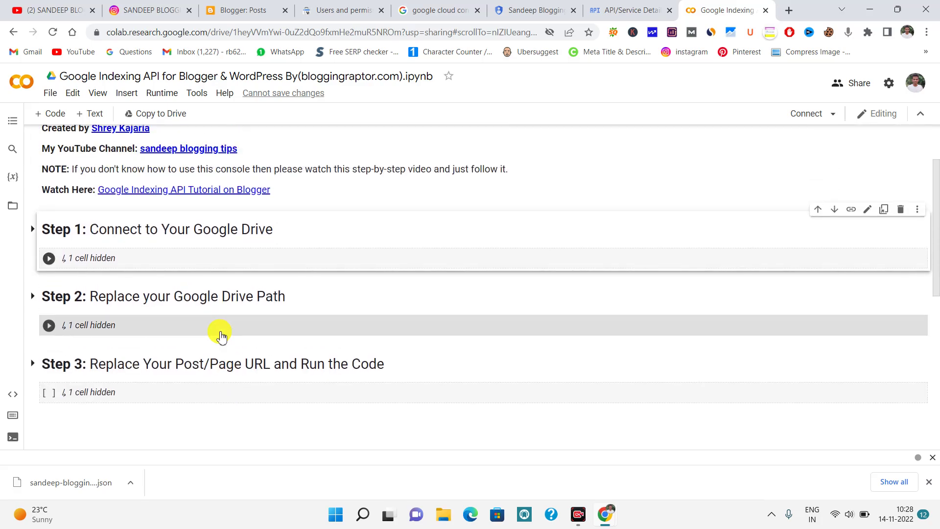
{"action": "scroll", "coordinate": [220, 335], "scroll_direction": "up", "scroll_amount": 2}
{"action": "scroll", "coordinate": [289, 321], "scroll_direction": "down", "scroll_amount": 3}
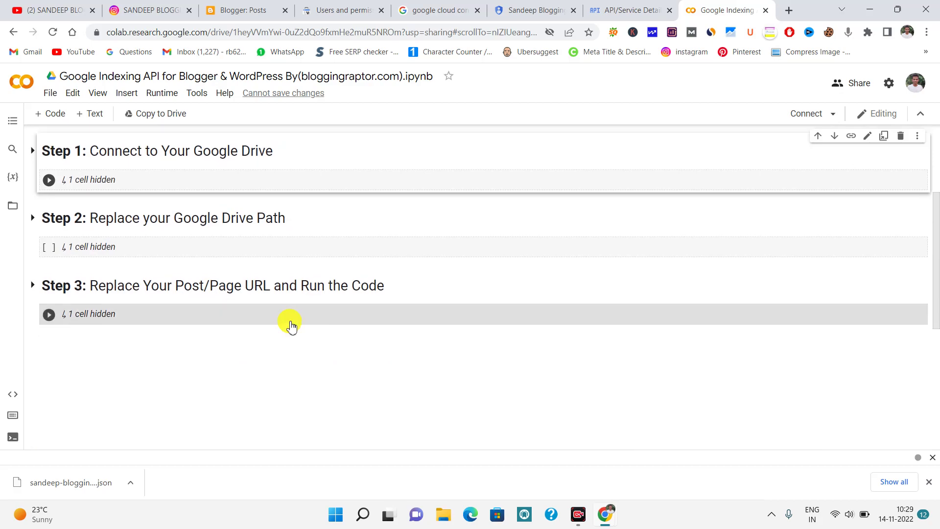
{"action": "scroll", "coordinate": [289, 323], "scroll_direction": "up", "scroll_amount": 2}
{"action": "left_click_drag", "start_coordinate": [195, 229], "coordinate": [266, 230]}
{"action": "left_click", "coordinate": [293, 231]}
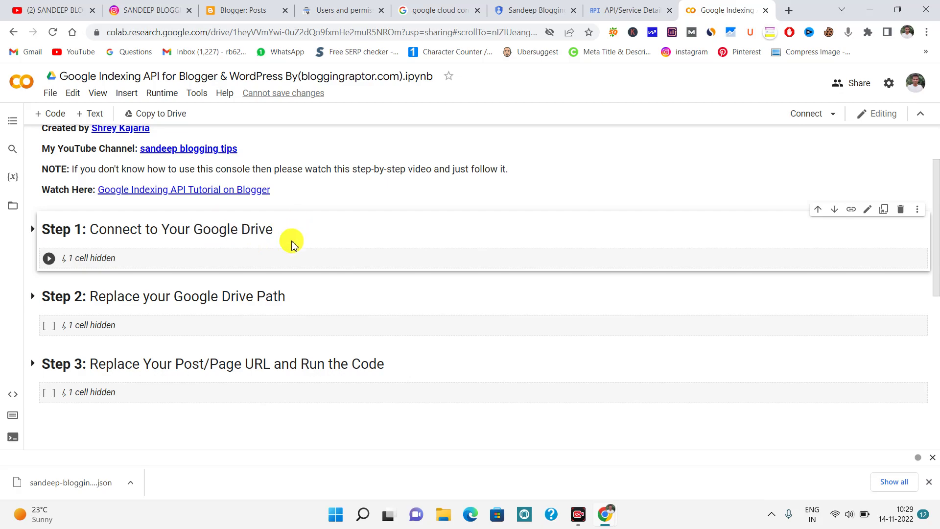
{"action": "left_click", "coordinate": [49, 258]}
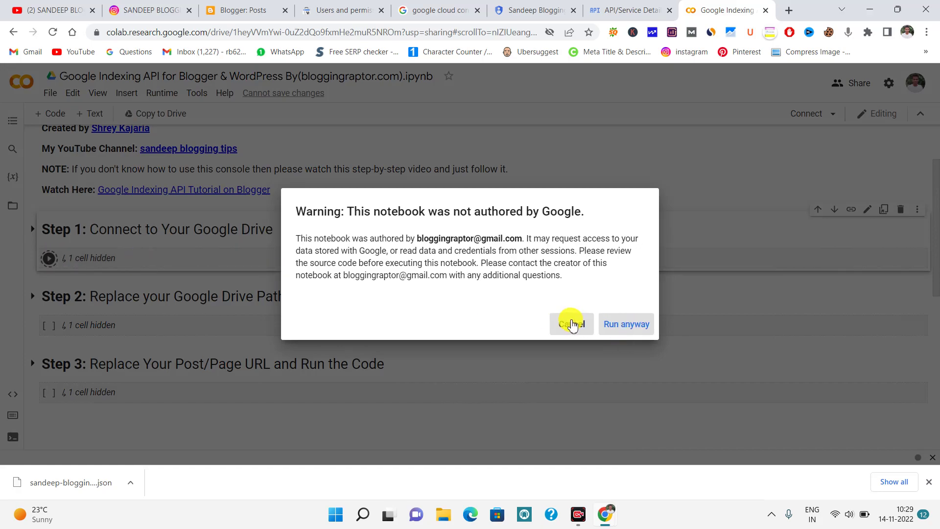
{"action": "left_click_drag", "start_coordinate": [433, 238], "coordinate": [494, 239]}
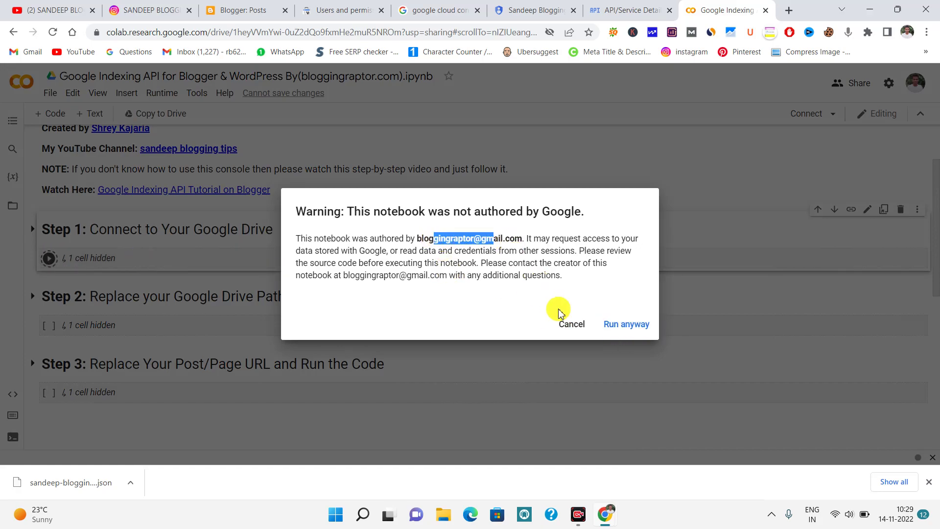
{"action": "left_click", "coordinate": [571, 324]}
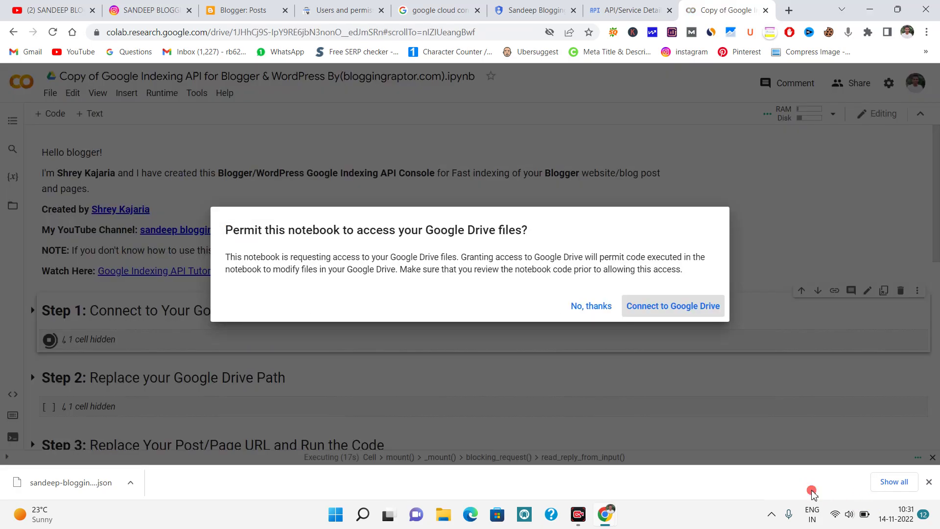
- Permit the notebook to connect to Google Drive and allow Google Drive for desktop the requested account access
{"action": "left_click_drag", "start_coordinate": [261, 257], "coordinate": [561, 249]}
{"action": "left_click", "coordinate": [562, 250]}
{"action": "left_click_drag", "start_coordinate": [433, 230], "coordinate": [529, 231]}
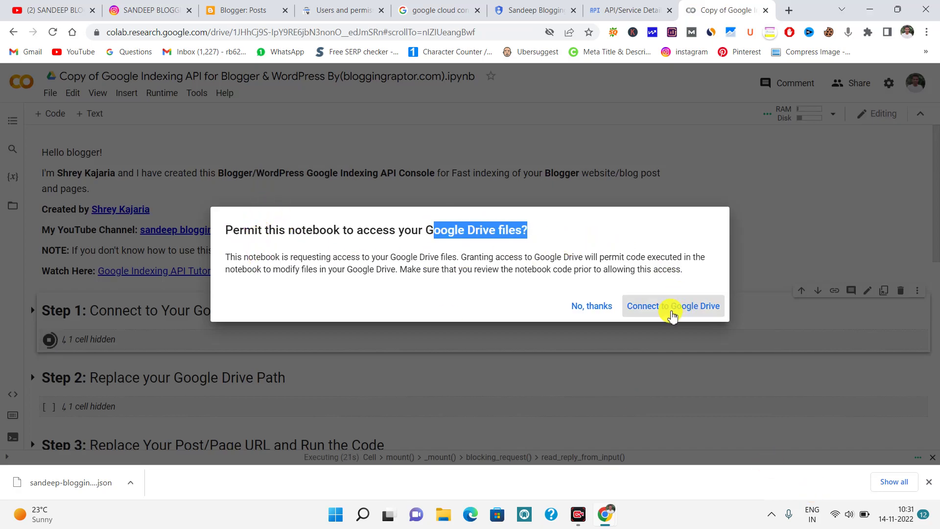
{"action": "left_click", "coordinate": [683, 307]}
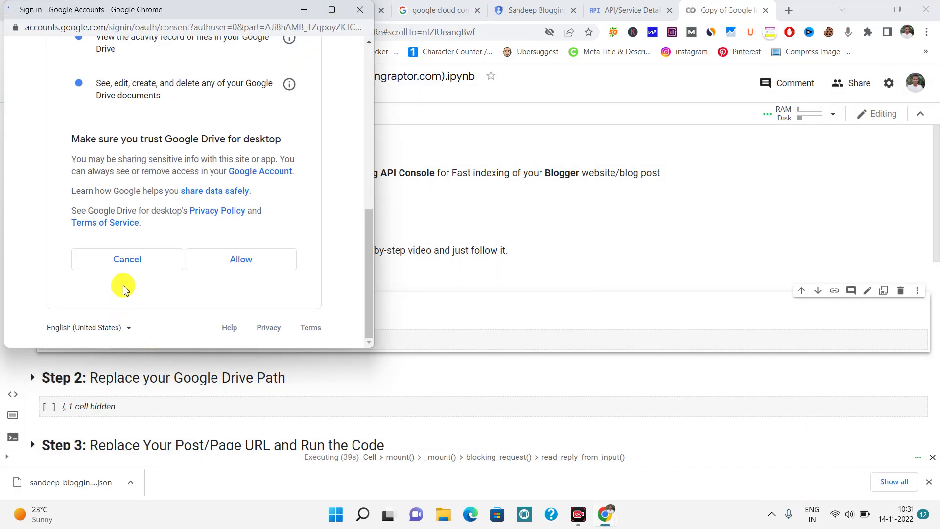
{"action": "left_click", "coordinate": [235, 264]}
{"action": "scroll", "coordinate": [233, 272], "scroll_direction": "down", "scroll_amount": 10}
{"action": "left_click", "coordinate": [238, 259]}
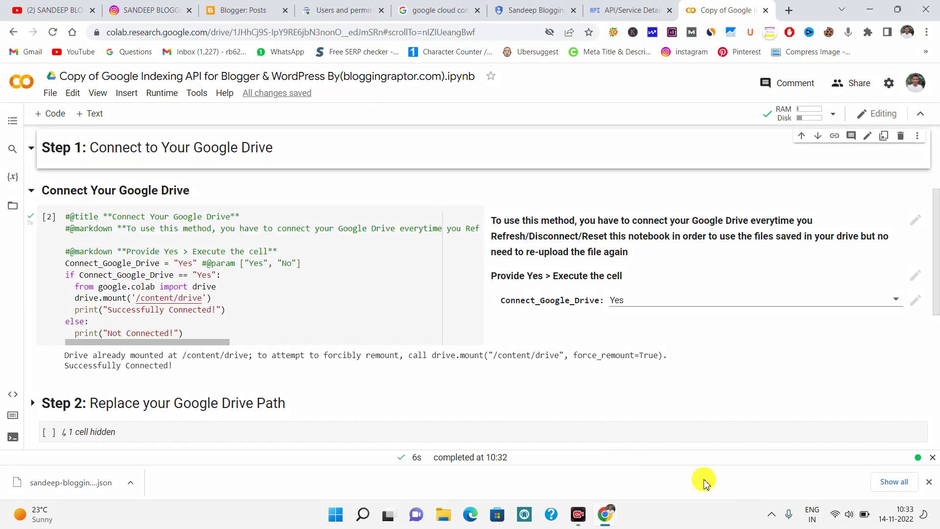
- Review the executed Connect Your Google Drive cell under Step 1 and hide its code
{"action": "left_click_drag", "start_coordinate": [50, 348], "coordinate": [526, 401]}
{"action": "left_click_drag", "start_coordinate": [134, 211], "coordinate": [668, 278]}
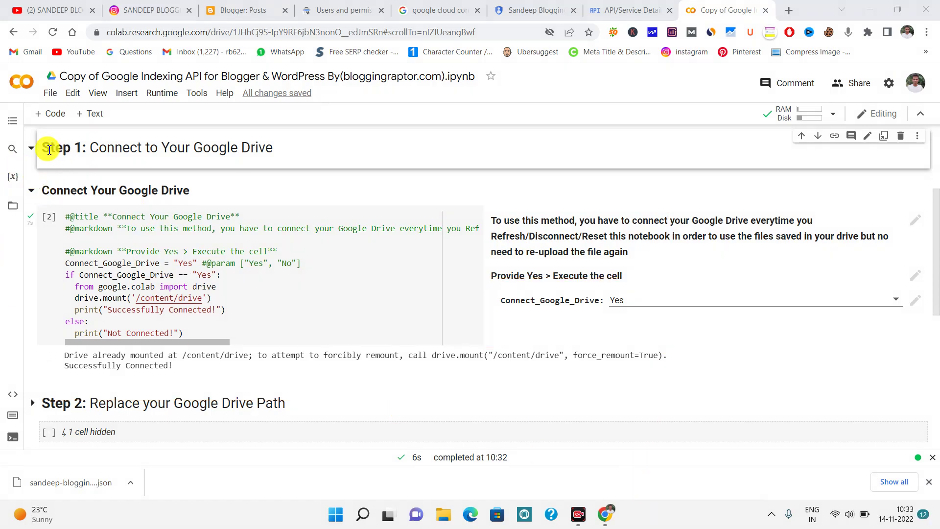
{"action": "left_click", "coordinate": [36, 191]}
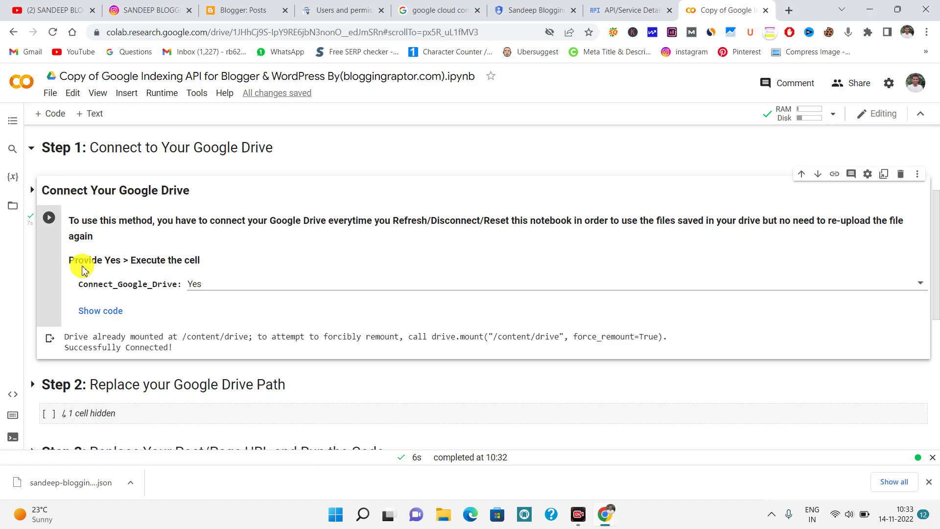
- Show the notebook's files and upload the sandeep-blogging-tips-api JSON key file from Downloads into the MyDrive folder
{"action": "scroll", "coordinate": [168, 285], "scroll_direction": "down", "scroll_amount": 5}
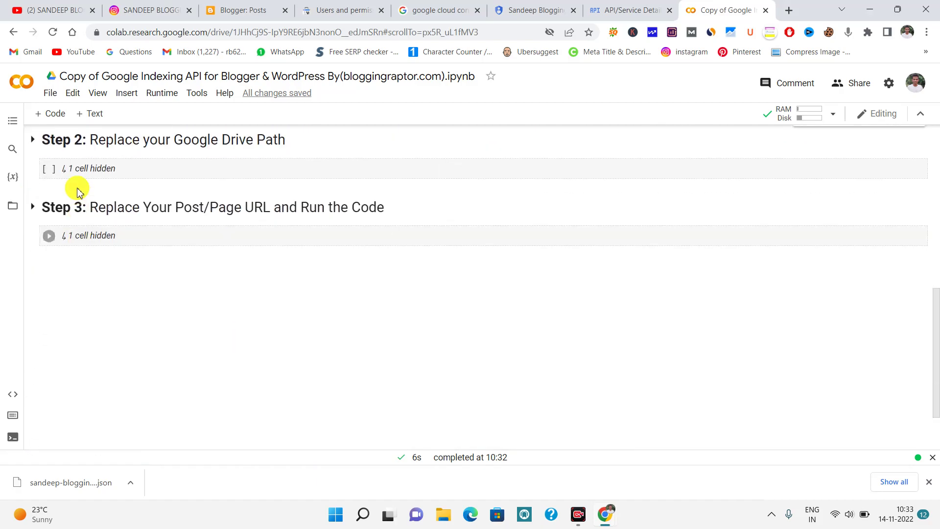
{"action": "scroll", "coordinate": [279, 211], "scroll_direction": "up", "scroll_amount": 3}
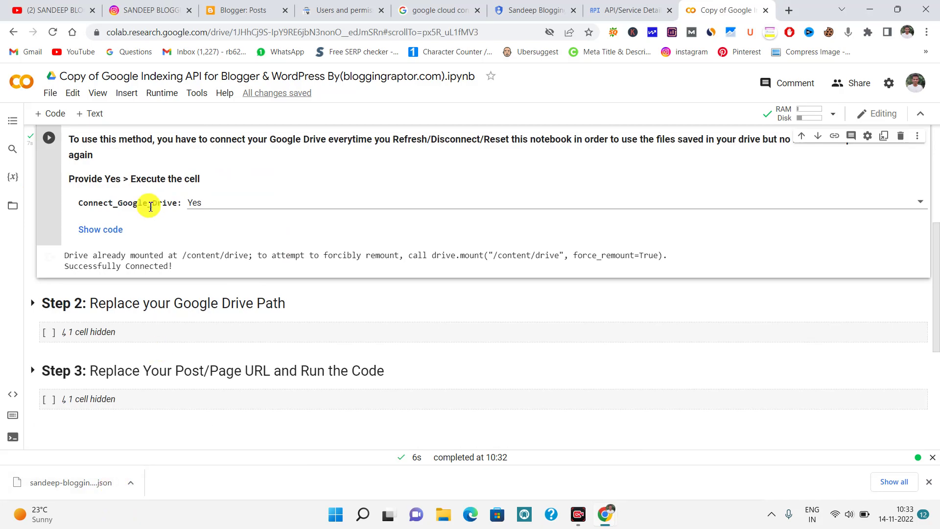
{"action": "scroll", "coordinate": [125, 274], "scroll_direction": "down", "scroll_amount": 2}
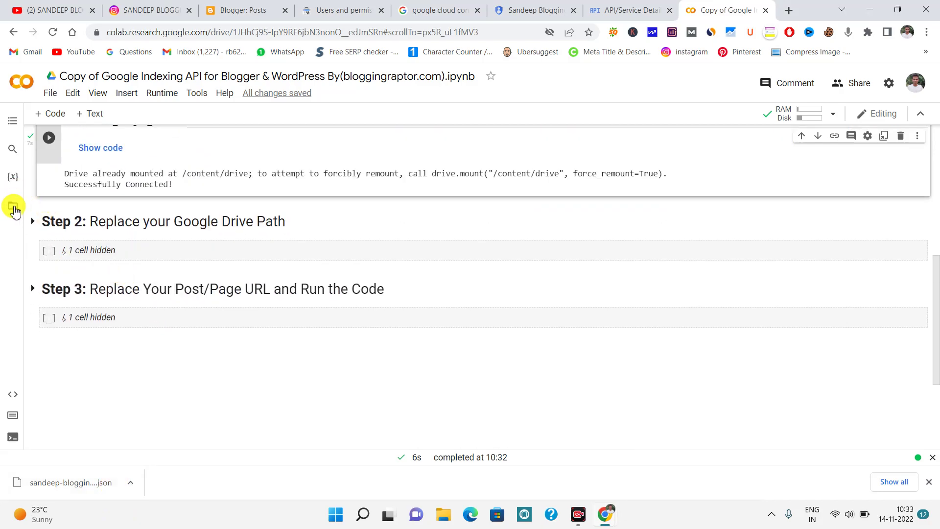
{"action": "left_click", "coordinate": [10, 207]}
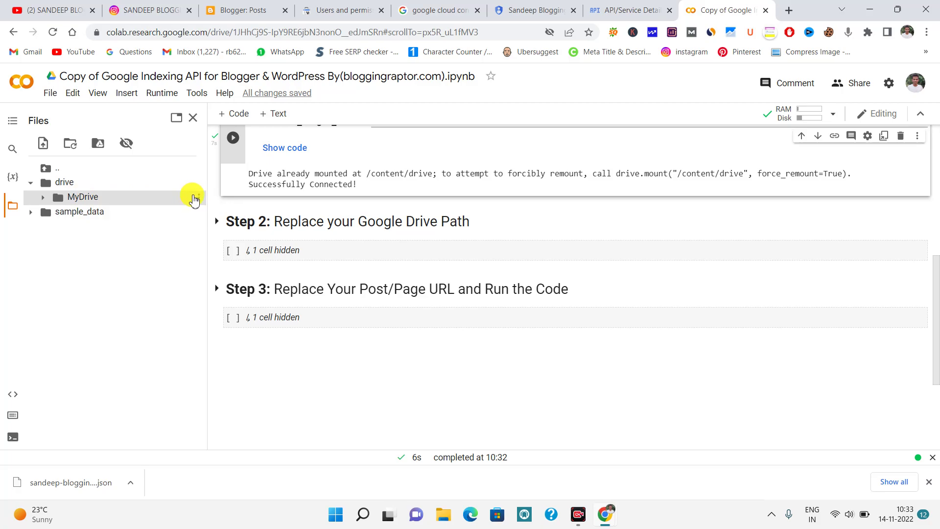
{"action": "left_click", "coordinate": [199, 200]}
{"action": "left_click", "coordinate": [223, 205]}
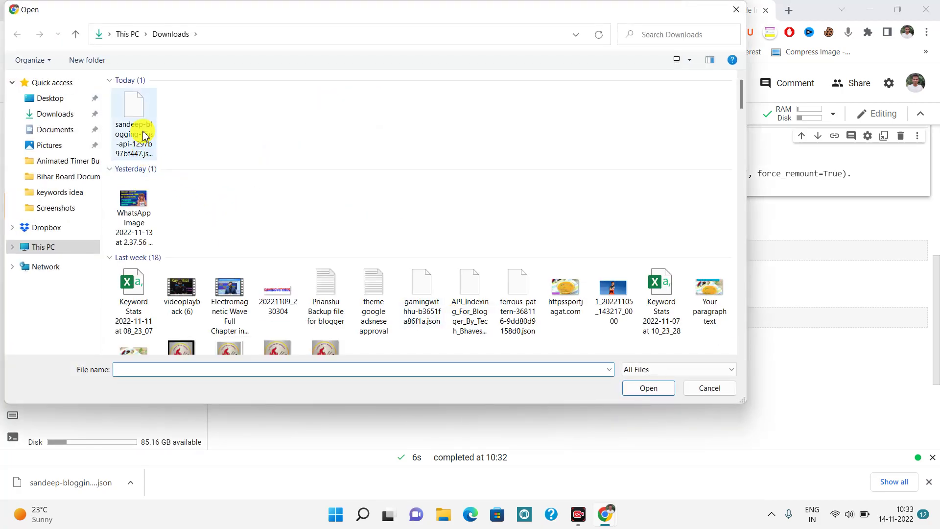
{"action": "left_click", "coordinate": [135, 115]}
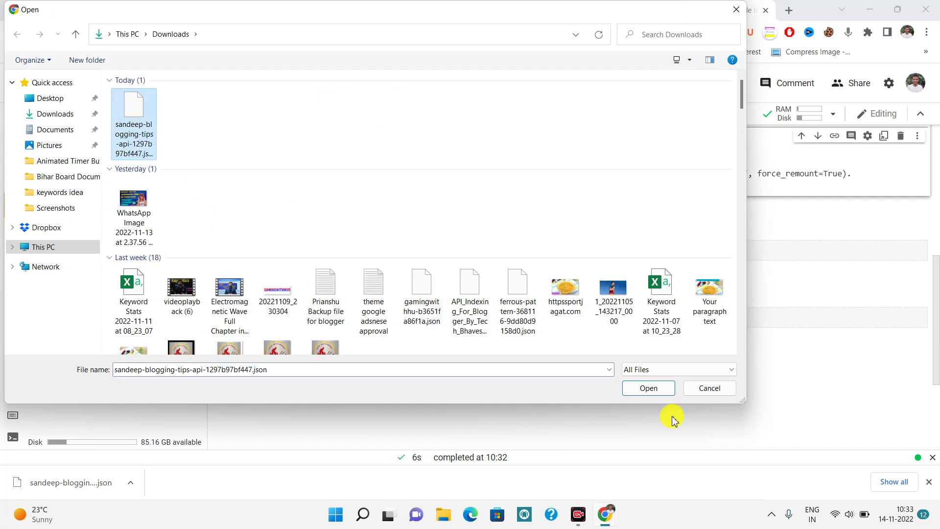
{"action": "left_click", "coordinate": [651, 388]}
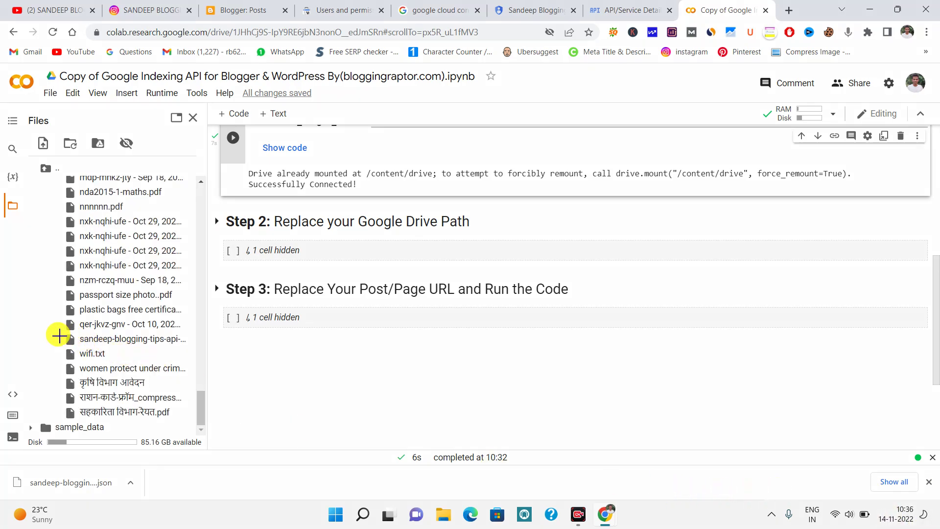
- Copy the path of the uploaded sandeep-blogging-tips-api JSON file and collapse the MyDrive folder
{"action": "left_click_drag", "start_coordinate": [46, 333], "coordinate": [238, 352]}
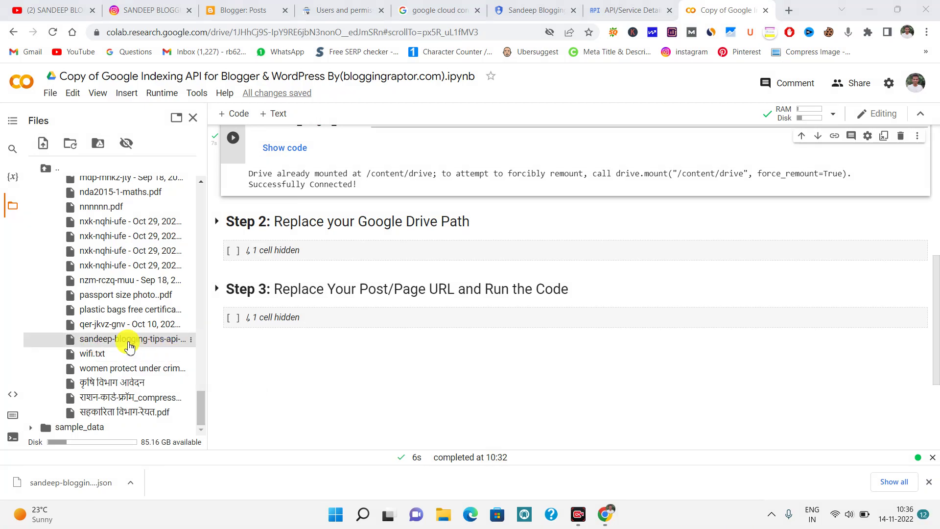
{"action": "left_click", "coordinate": [193, 339]}
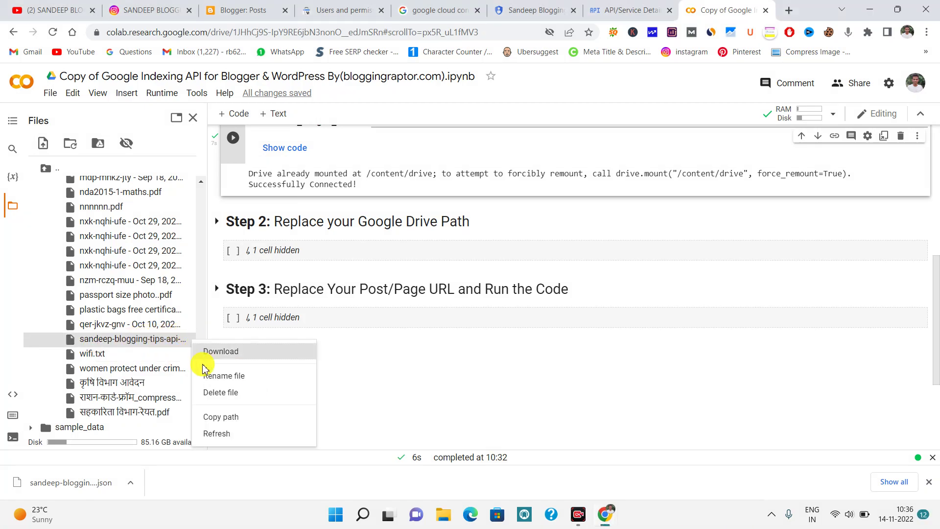
{"action": "left_click", "coordinate": [232, 418]}
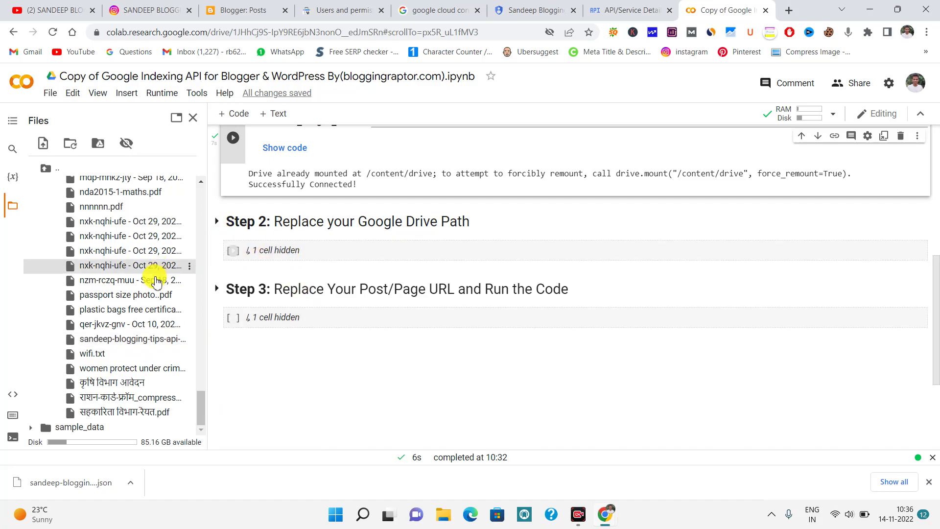
{"action": "scroll", "coordinate": [159, 272], "scroll_direction": "up", "scroll_amount": 20}
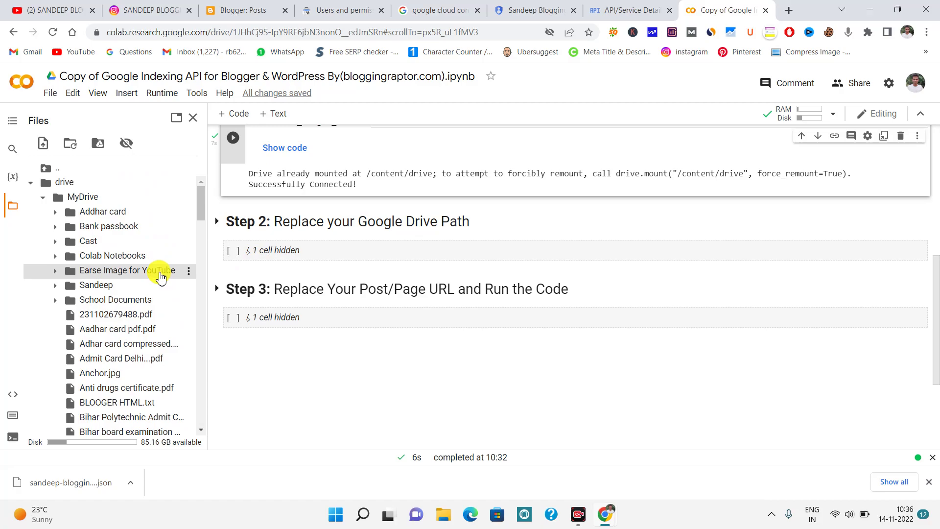
{"action": "left_click", "coordinate": [130, 198]}
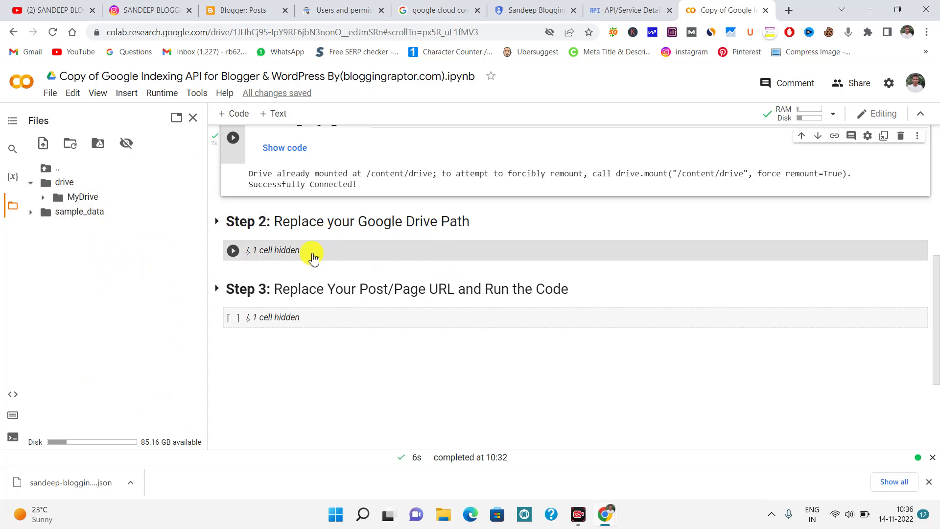
- Expand Step 2, replace the ADD_YOUR_API_PATH placeholder in API_Path with the copied JSON file path, and run the cell
{"action": "left_click", "coordinate": [365, 257]}
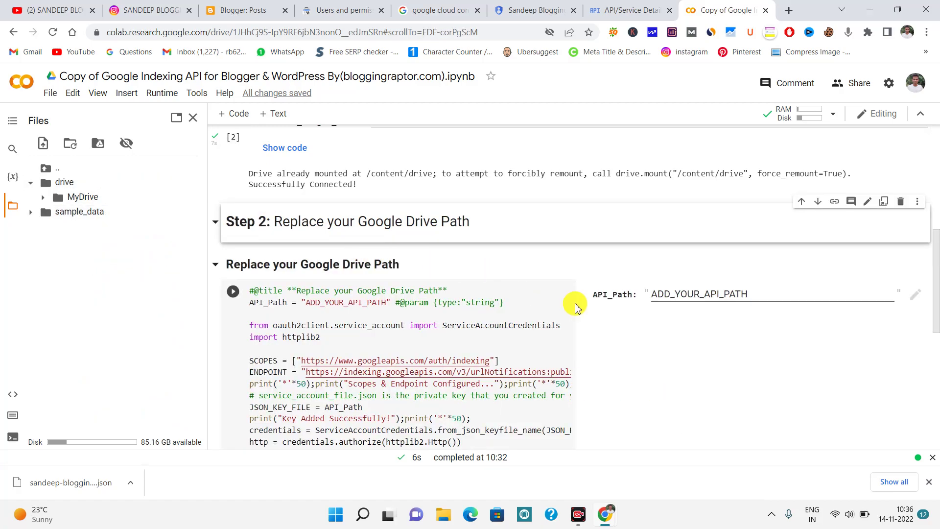
{"action": "left_click_drag", "start_coordinate": [778, 293], "coordinate": [647, 284]}
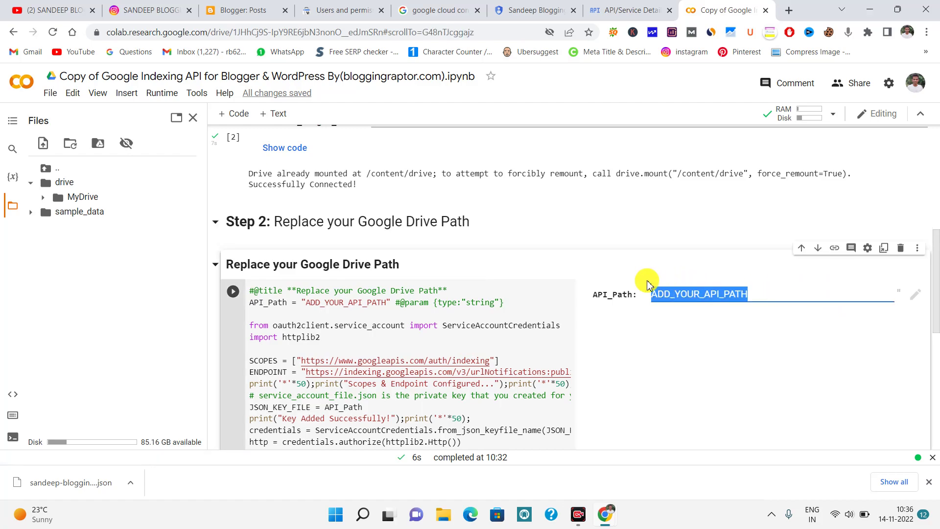
{"action": "right_click", "coordinate": [707, 295]}
{"action": "left_click", "coordinate": [556, 109]}
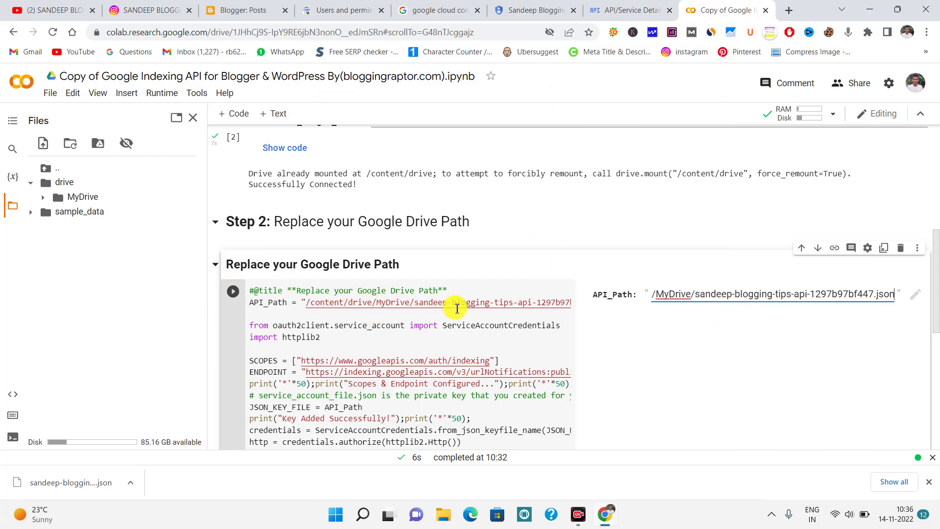
{"action": "left_click", "coordinate": [233, 292]}
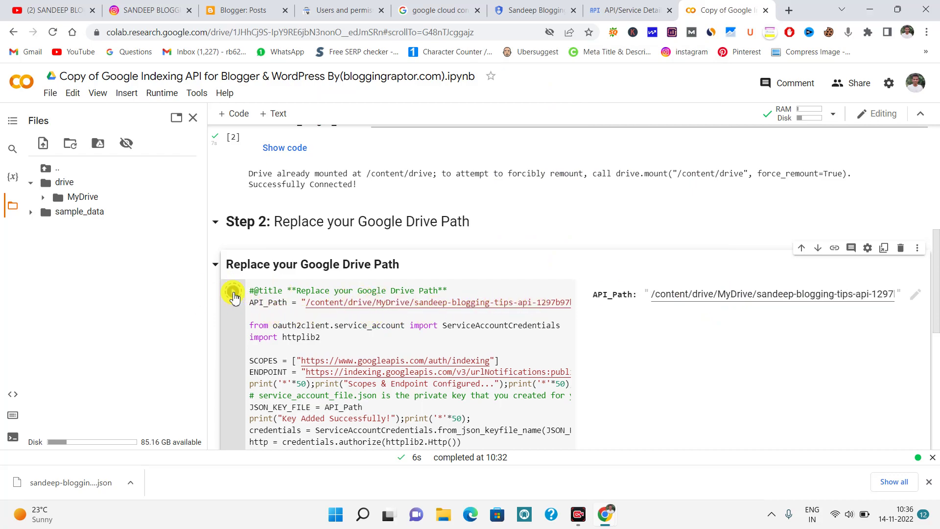